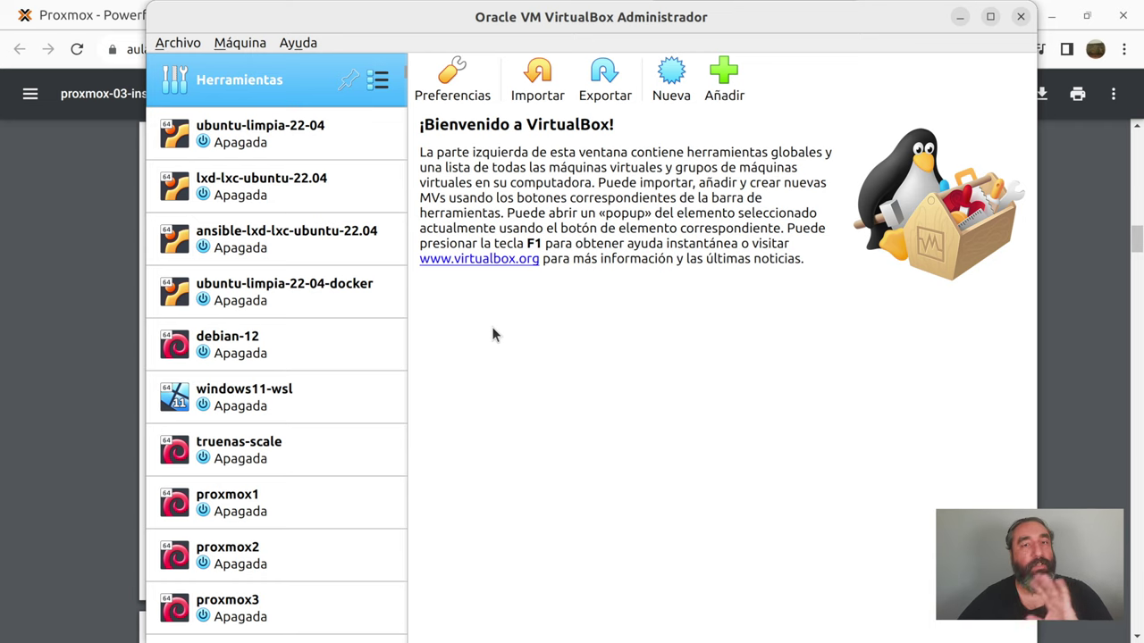
scroll(281, 247, "down", 3)
left_click(281, 247)
scroll(282, 247, "up", 3)
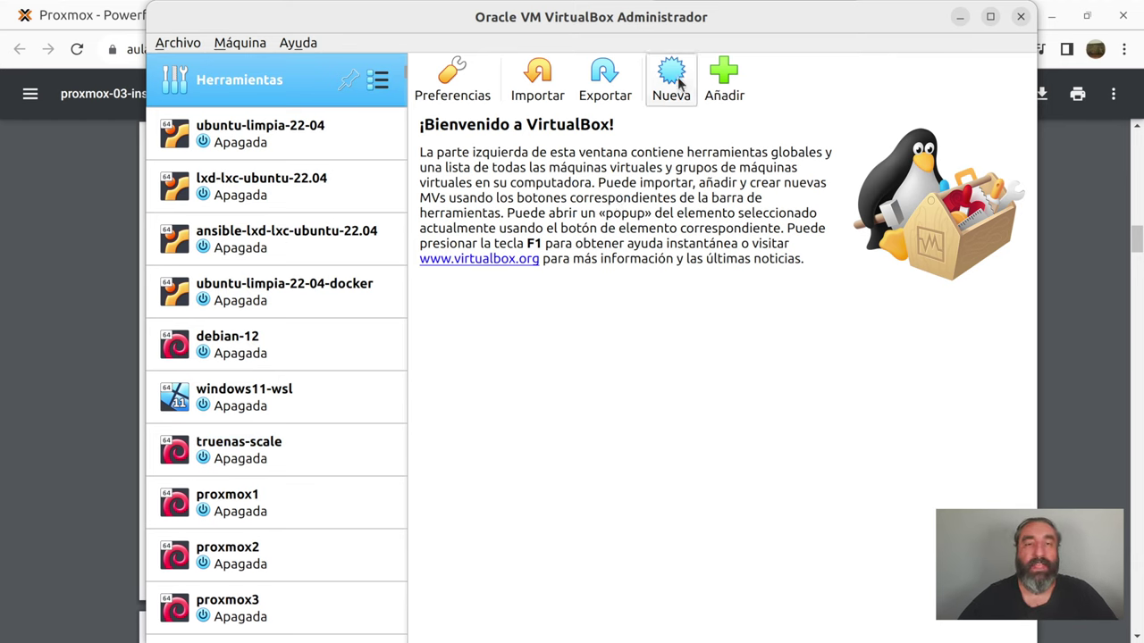
left_click(240, 45)
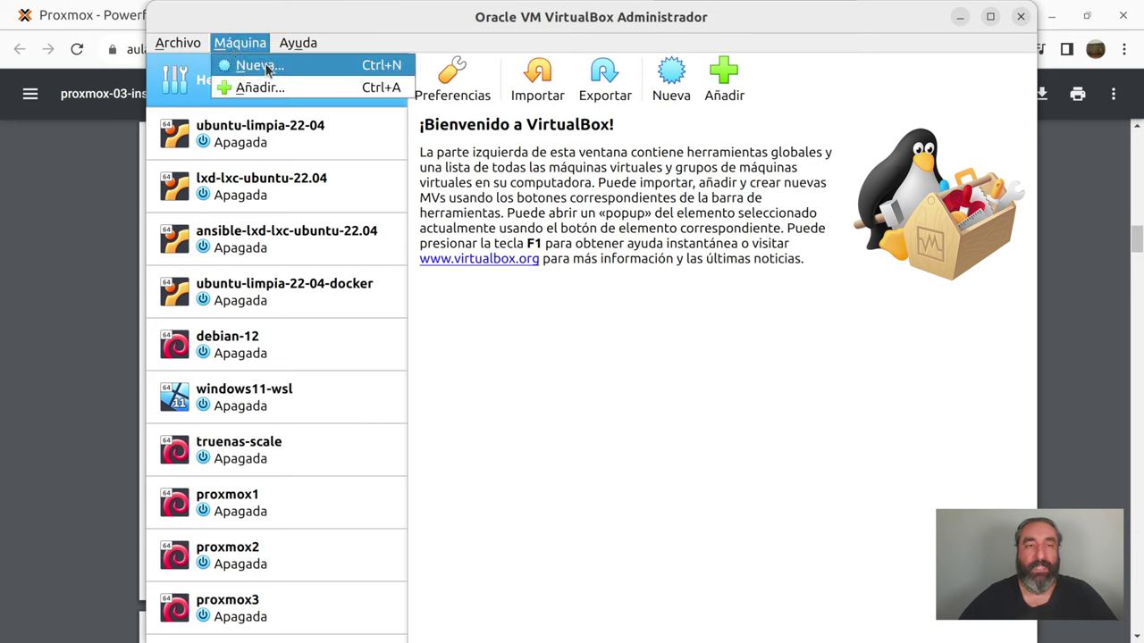
left_click(706, 161)
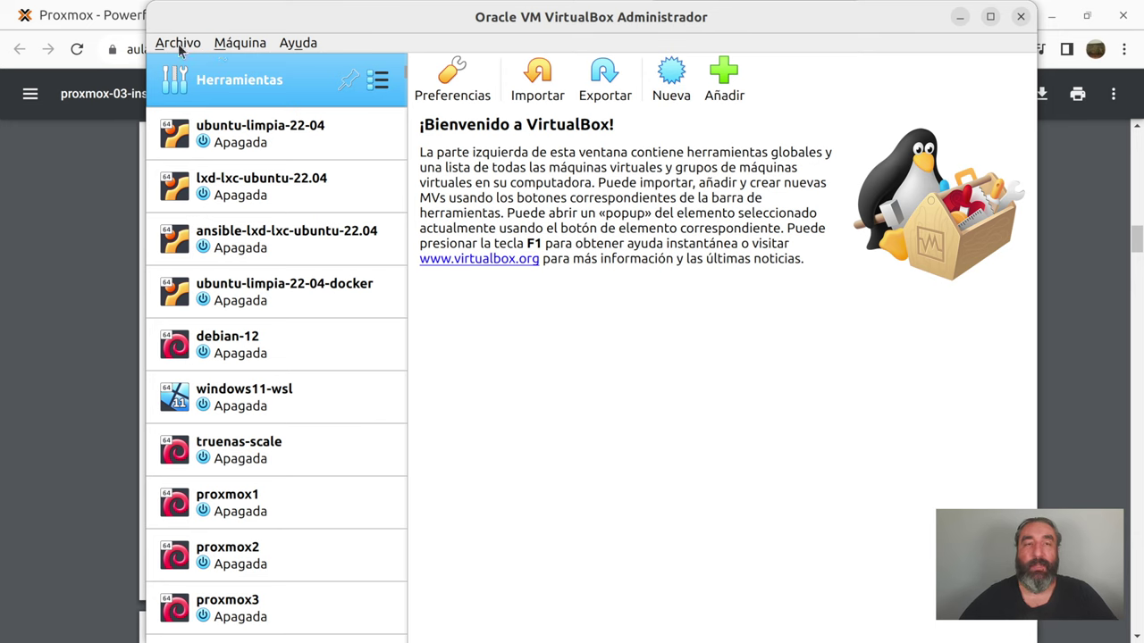
Start creating a new virtual machine and choose to browse for another machine folder
left_click(247, 45)
left_click(258, 65)
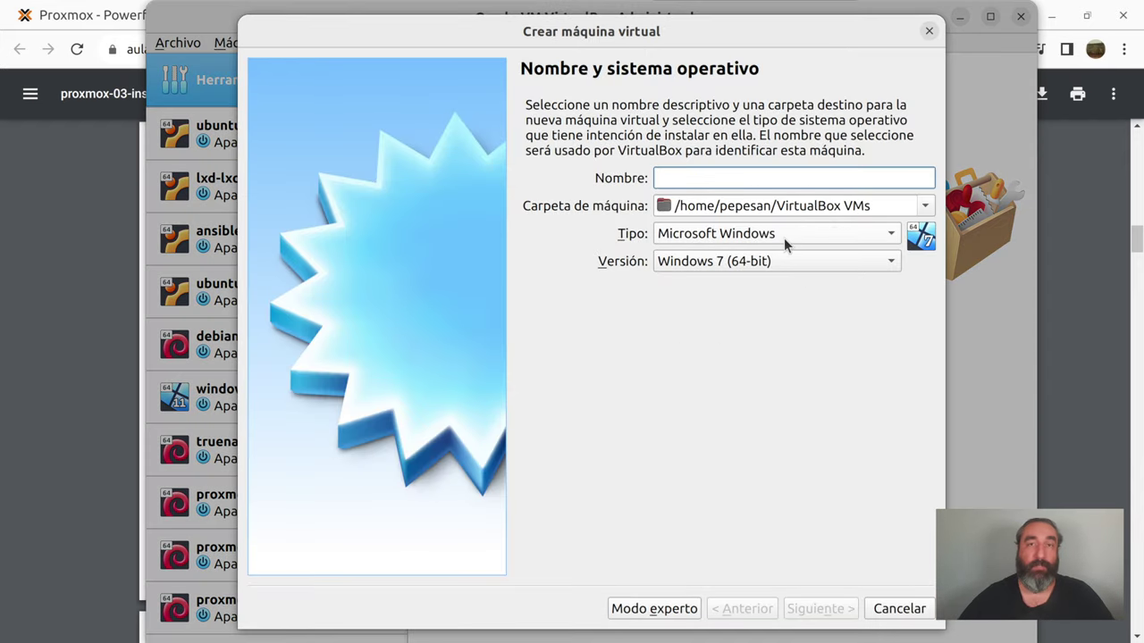
left_click(926, 206)
left_click(706, 250)
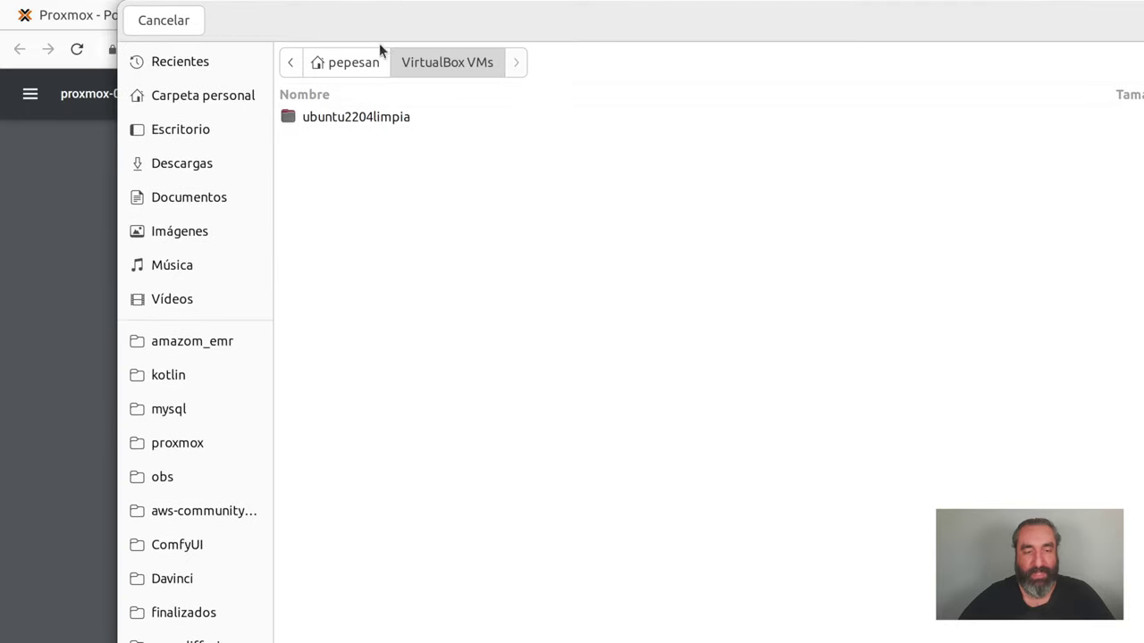
Browse from the file system root through media and the drive 474ad212-3655-4f20-9c7d-301dce934d2b to its vms folder
scroll(191, 470, "down", 5)
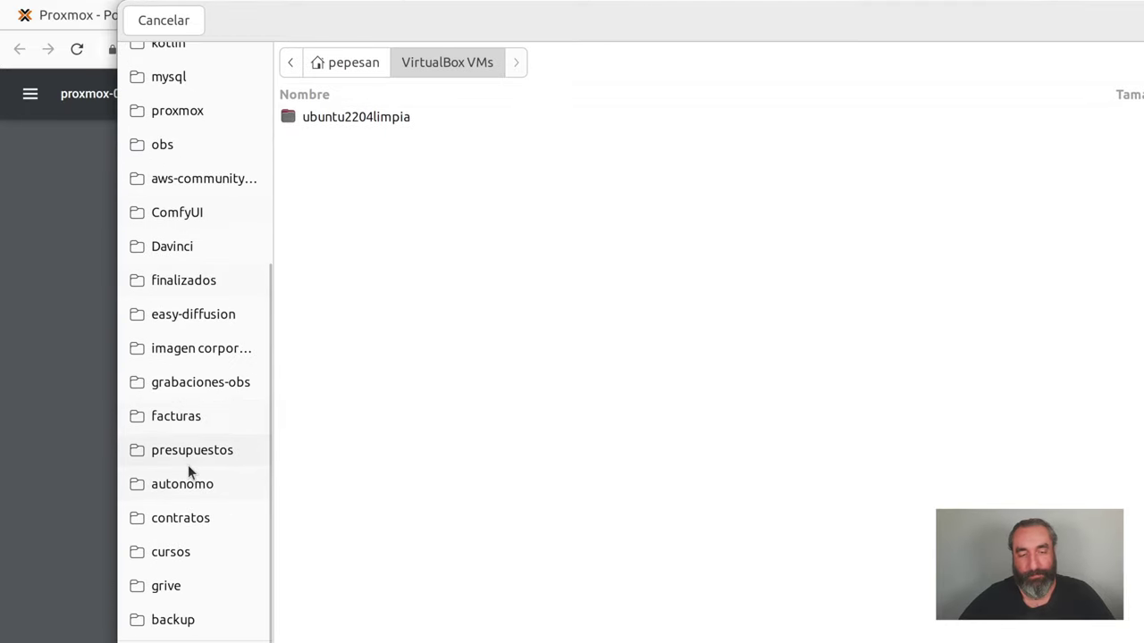
double_click(596, 24)
scroll(84, 314, "up", 5)
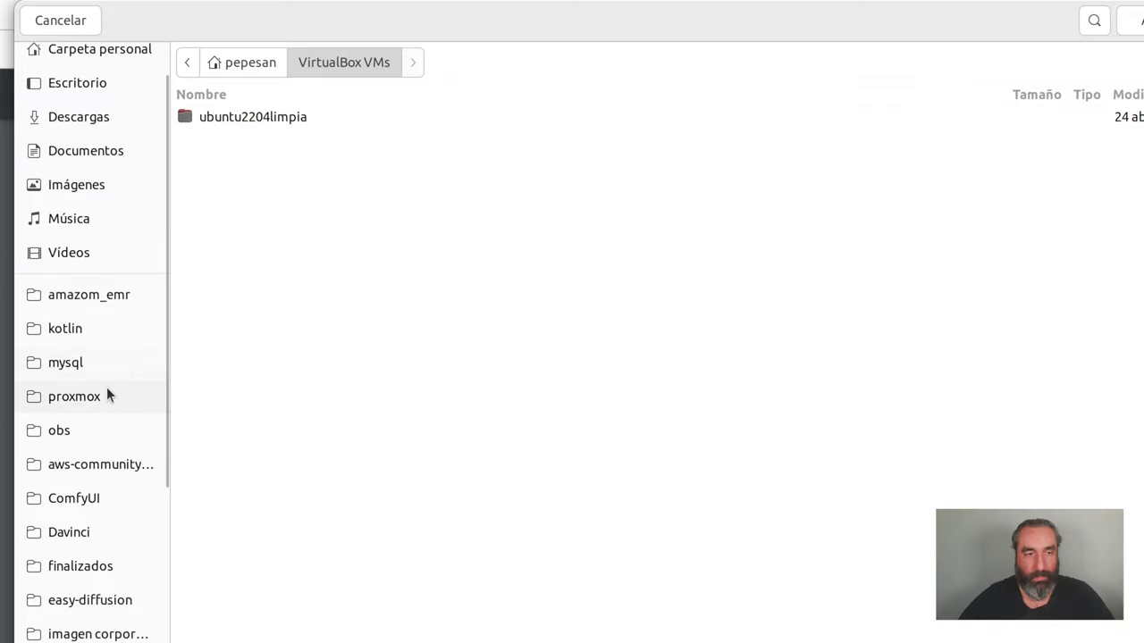
scroll(106, 393, "down", 5)
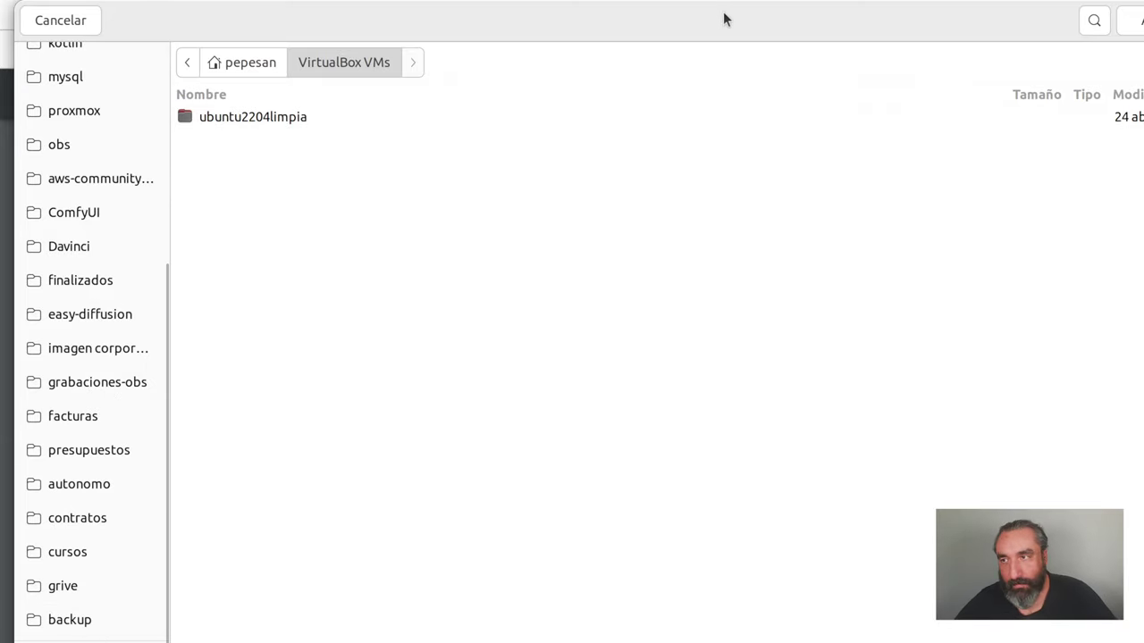
left_click_drag(1025, 16, 1138, 7)
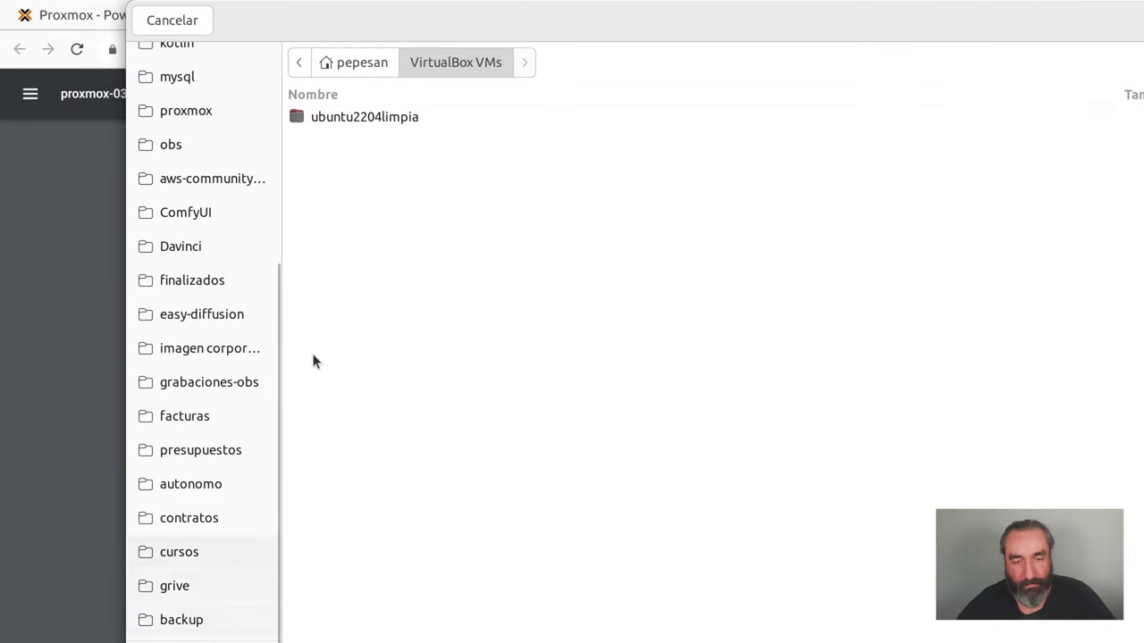
left_click(301, 63)
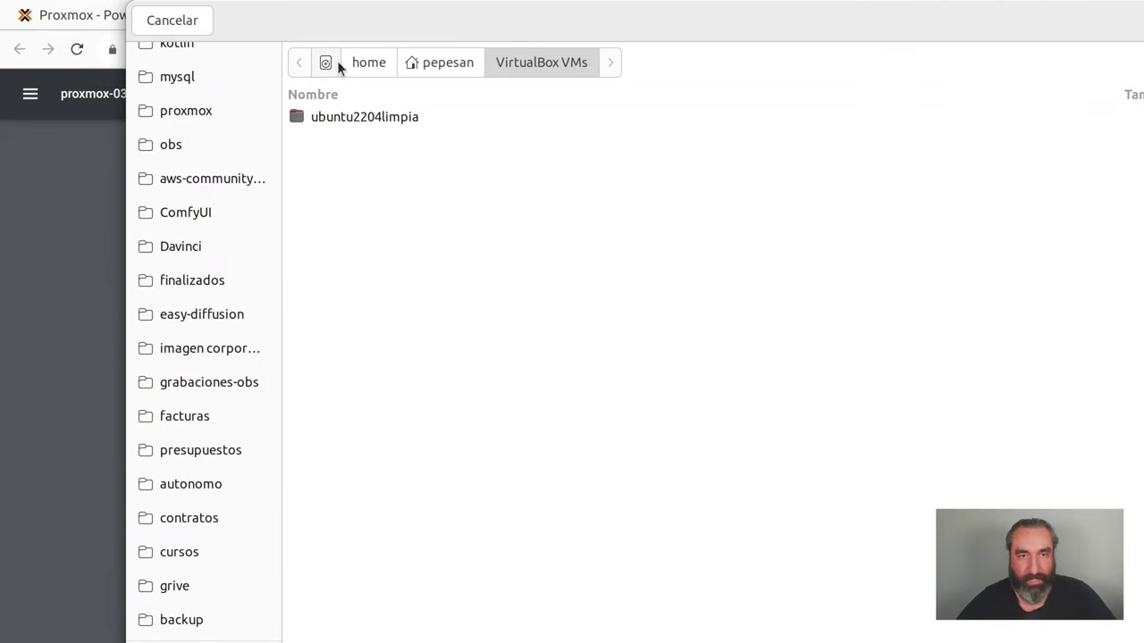
left_click(324, 64)
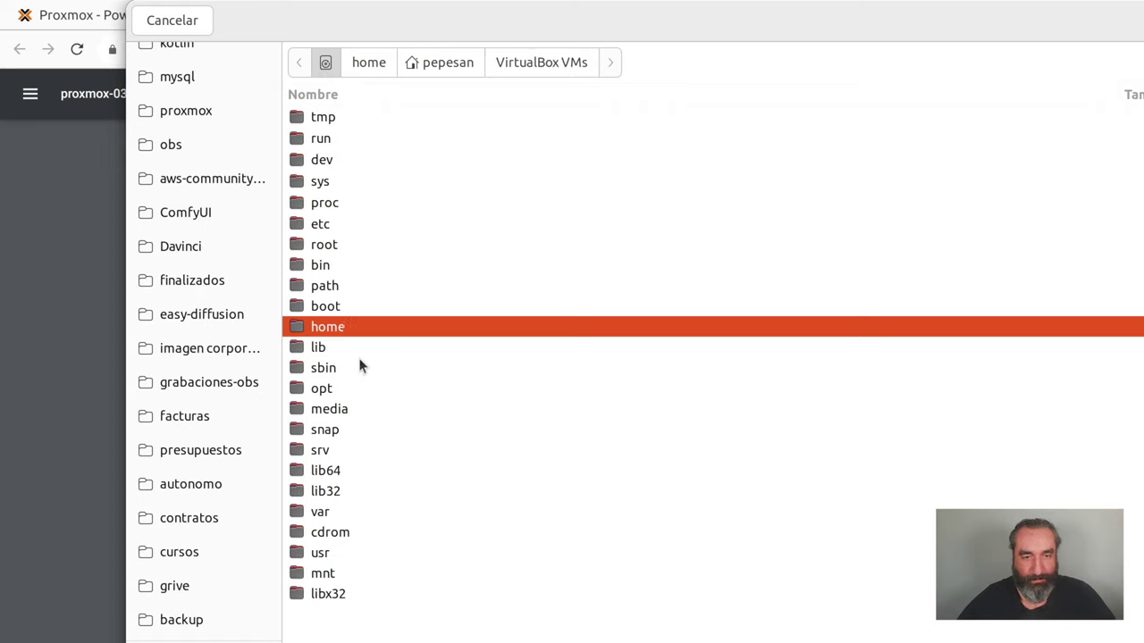
double_click(341, 411)
double_click(337, 119)
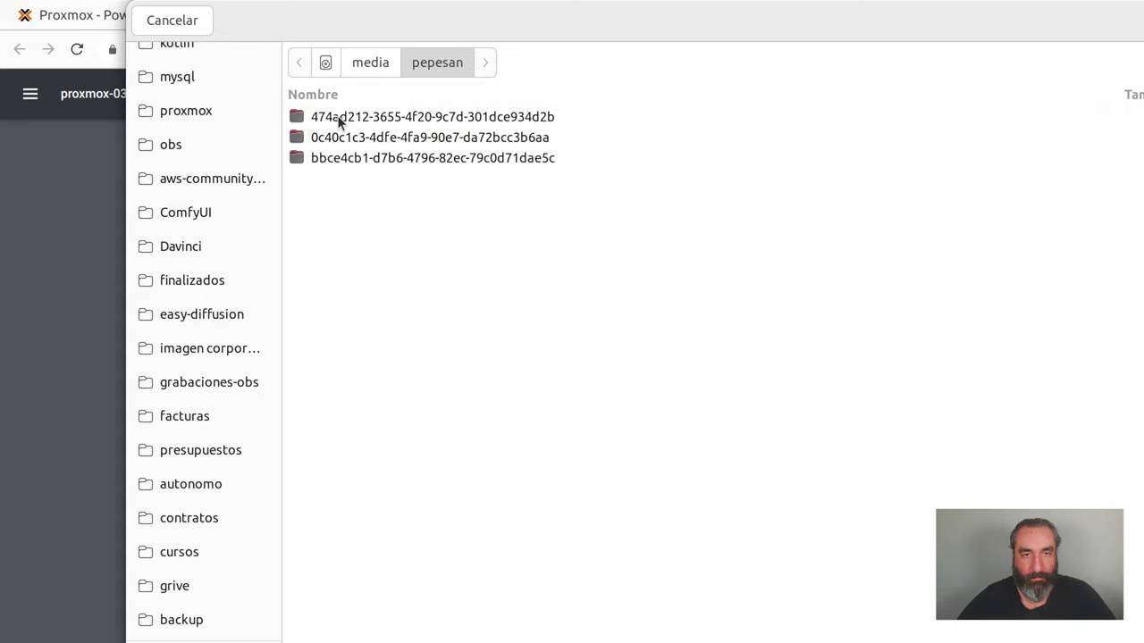
double_click(348, 118)
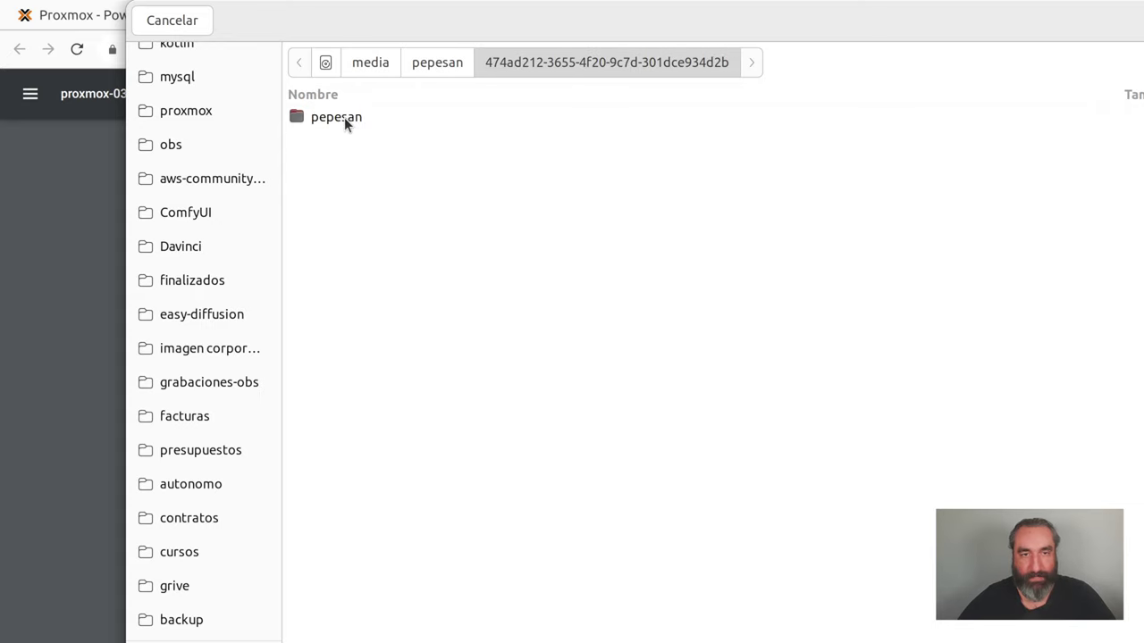
double_click(344, 117)
left_click(324, 123)
double_click(323, 123)
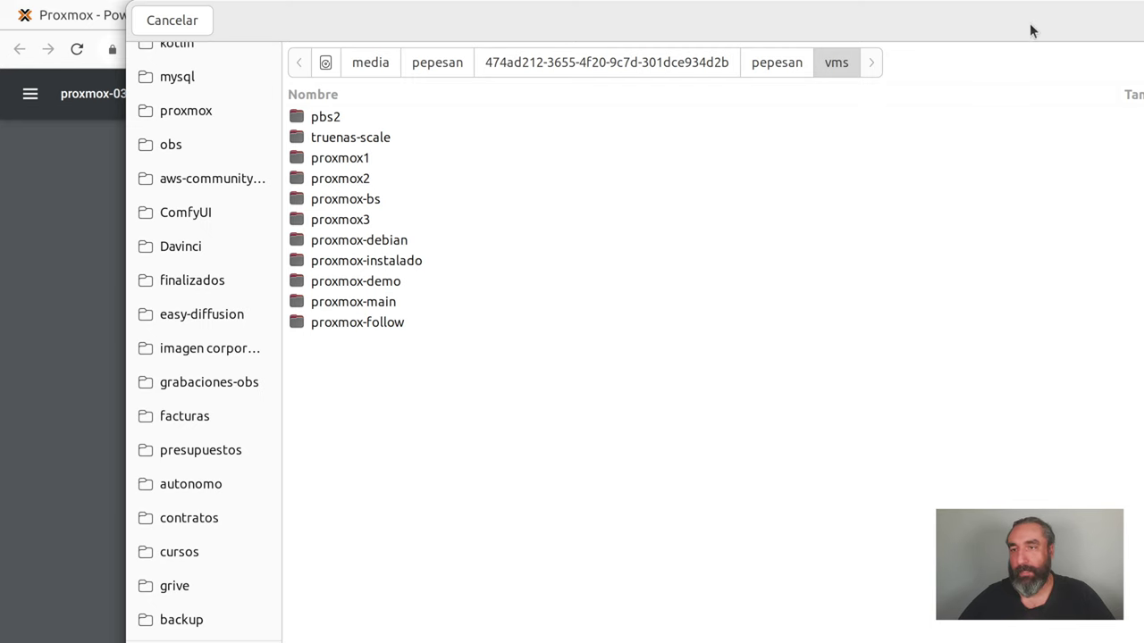
Create a folder named curso-twitch inside vms and select it as the machine folder
left_click_drag(1030, 30, 783, 40)
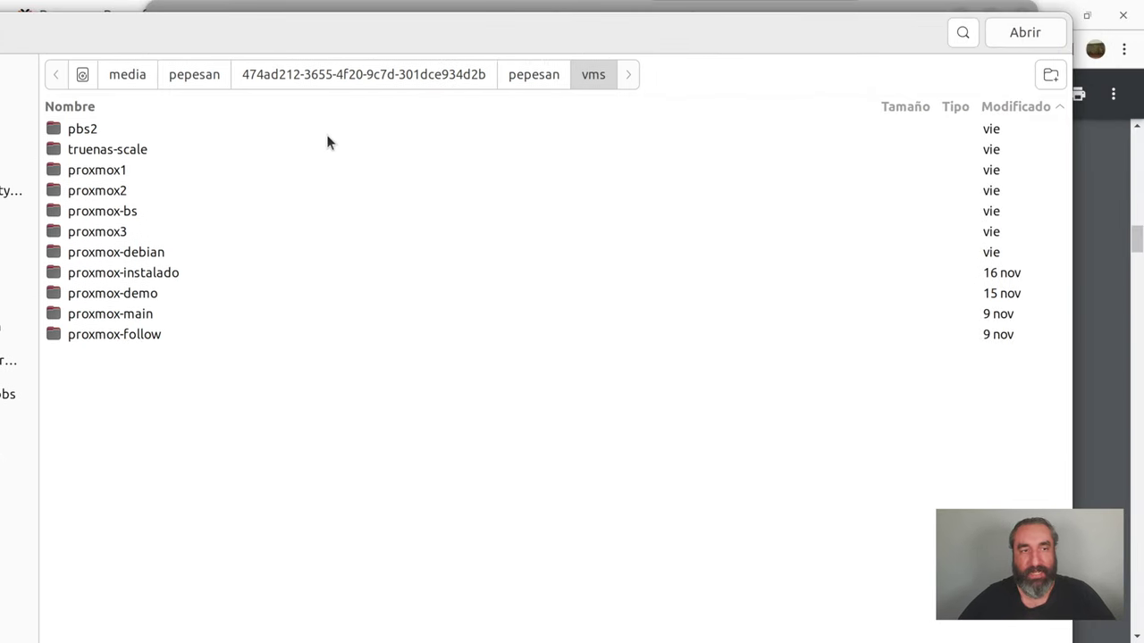
left_click(1052, 75)
type("cur")
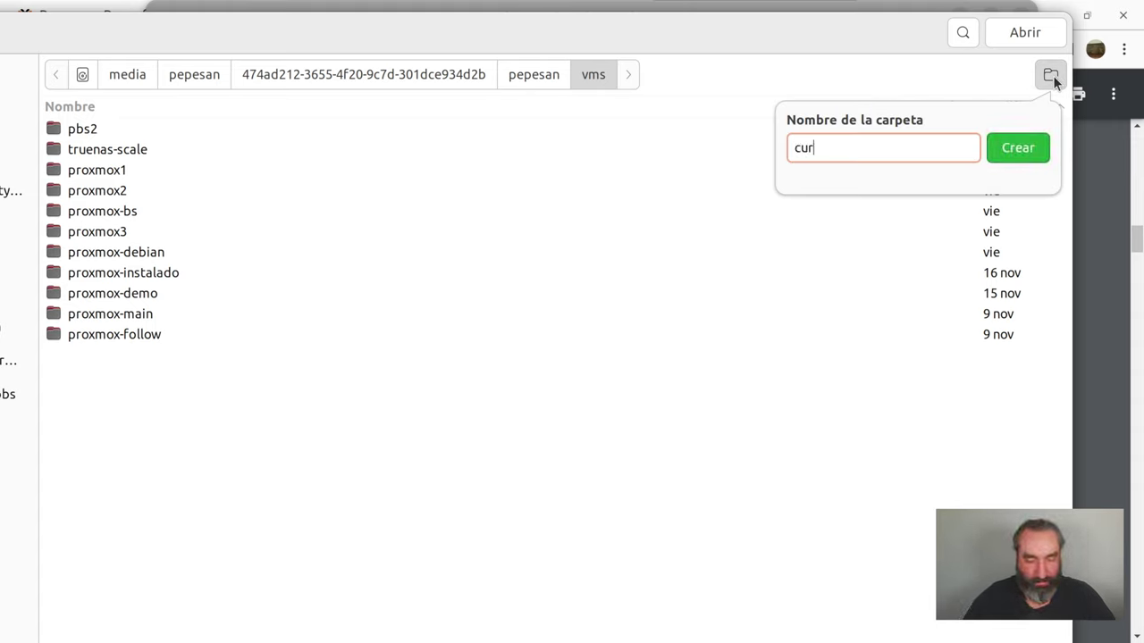
type("so-twitch")
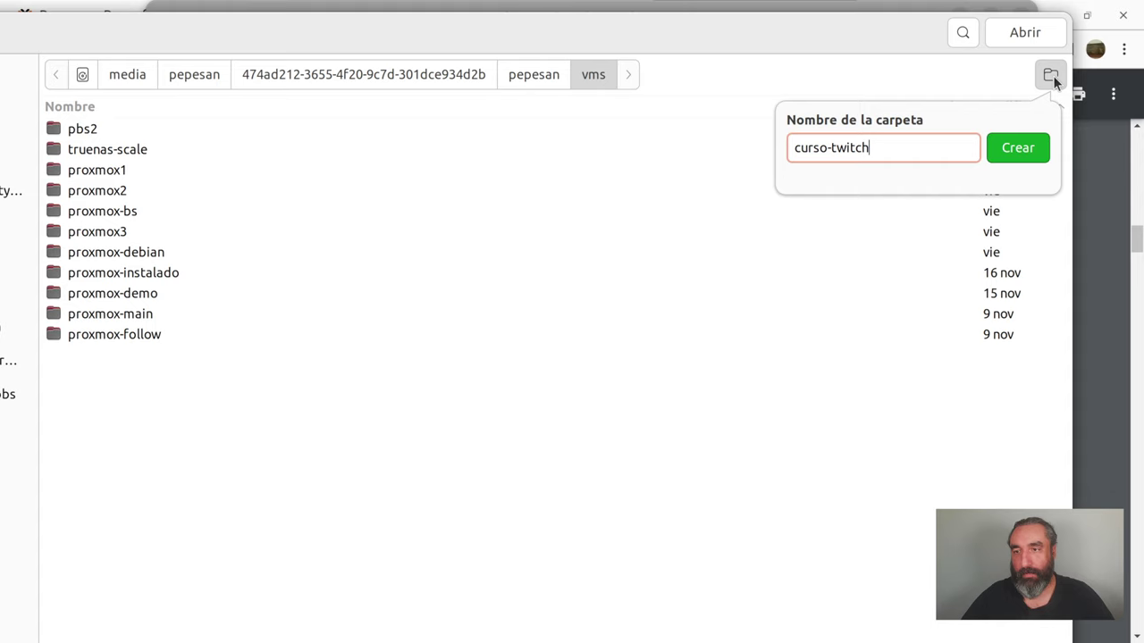
key("Return")
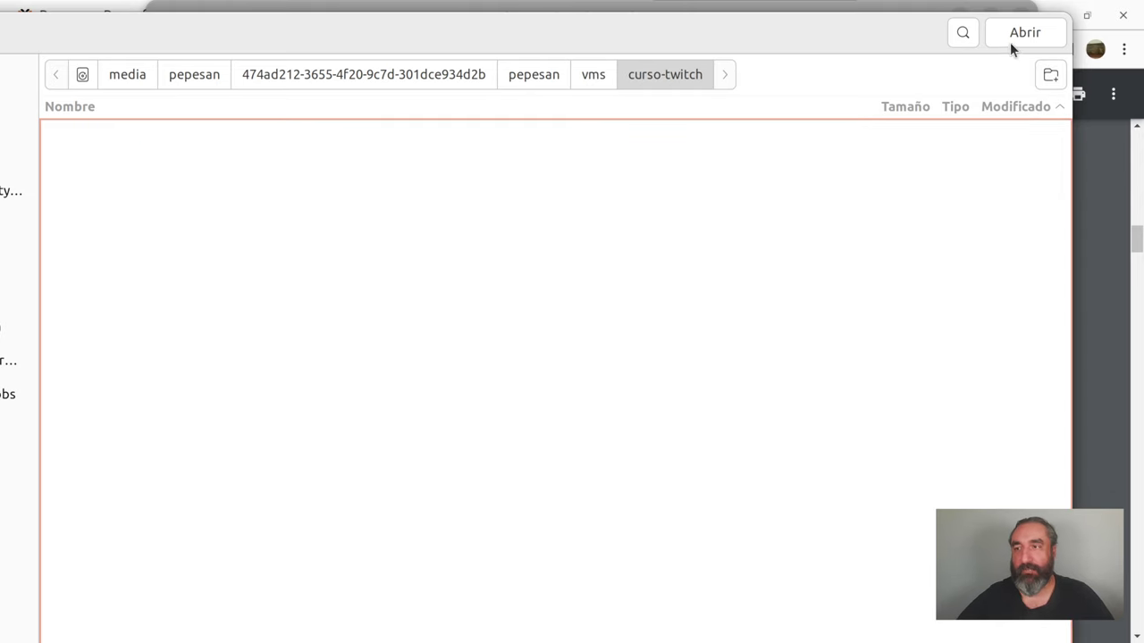
left_click(1009, 41)
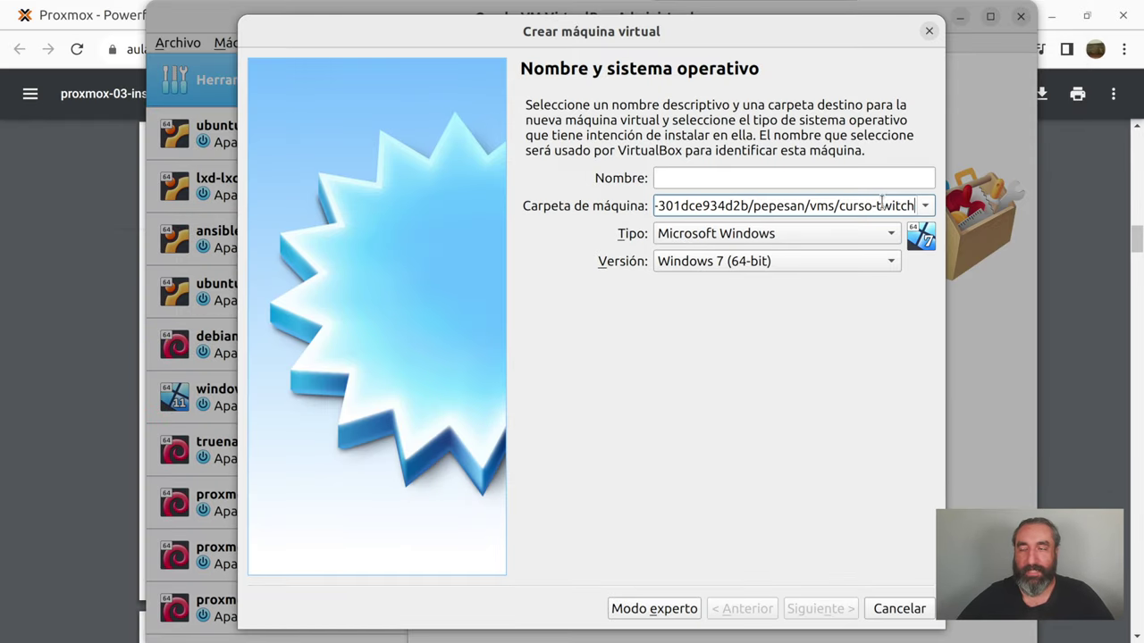
Name the new virtual machine proxmox1-twitch
left_click_drag(910, 205, 651, 215)
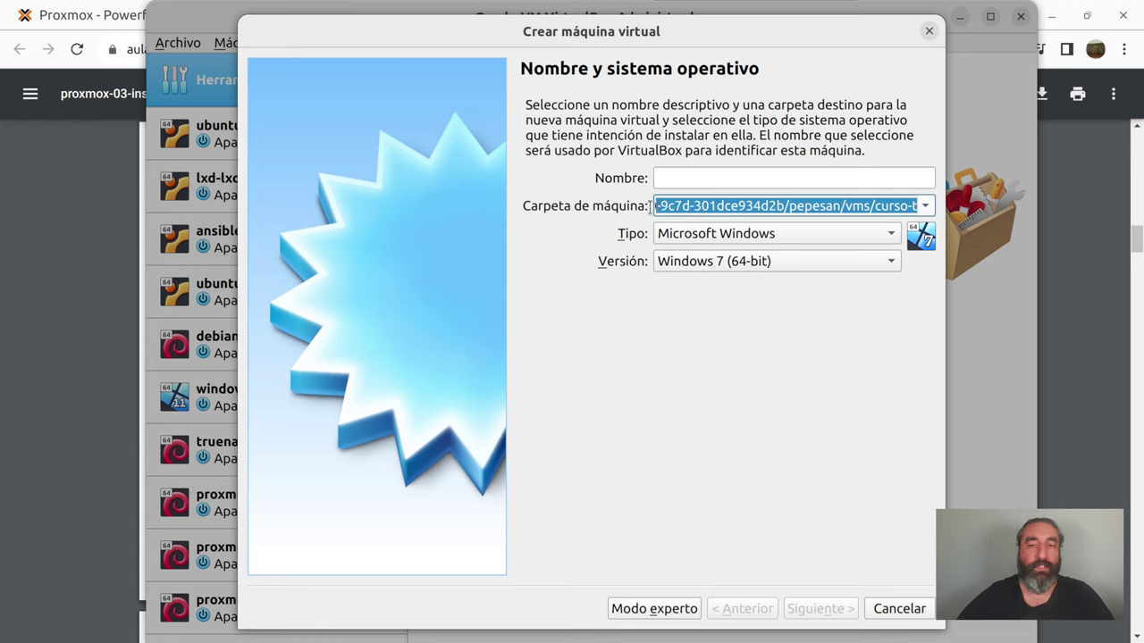
left_click(700, 175)
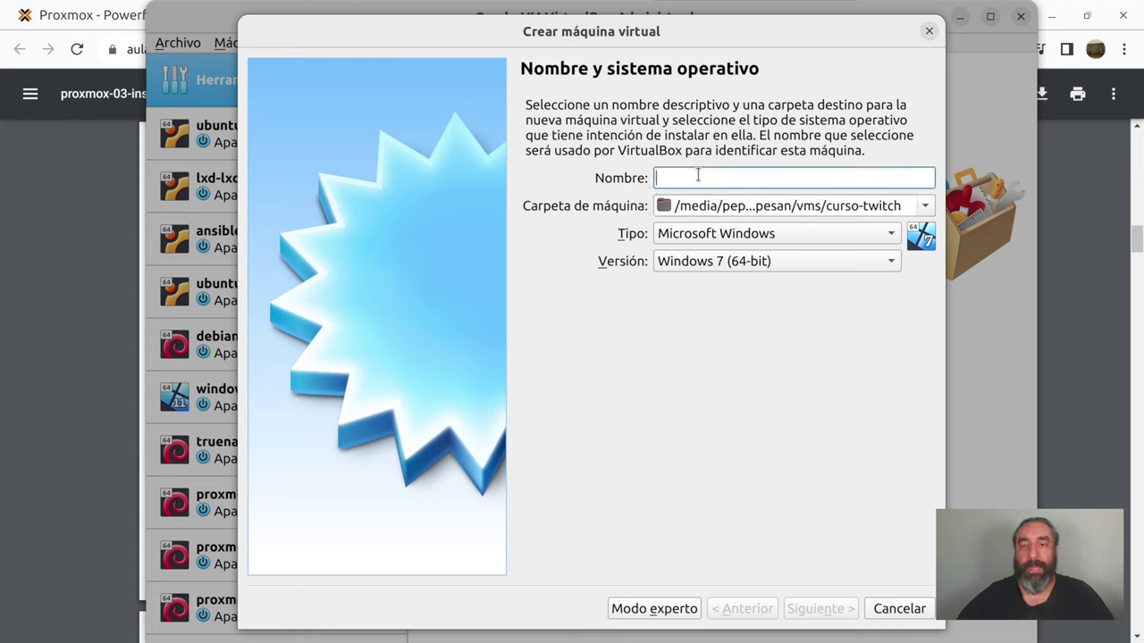
type("proxmox1")
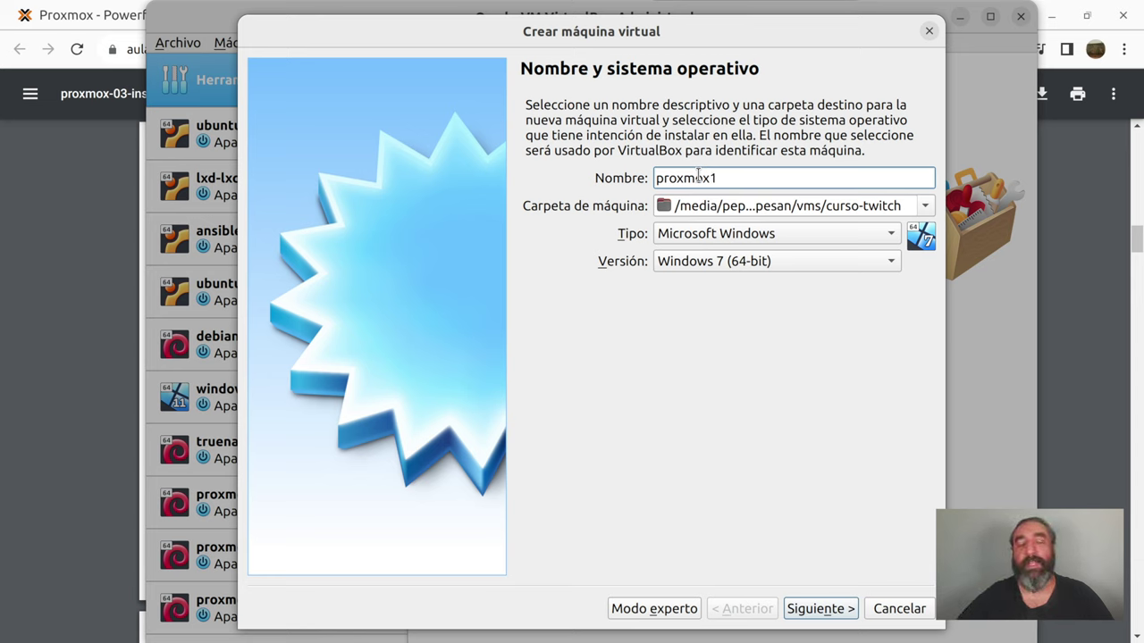
type("-twitch")
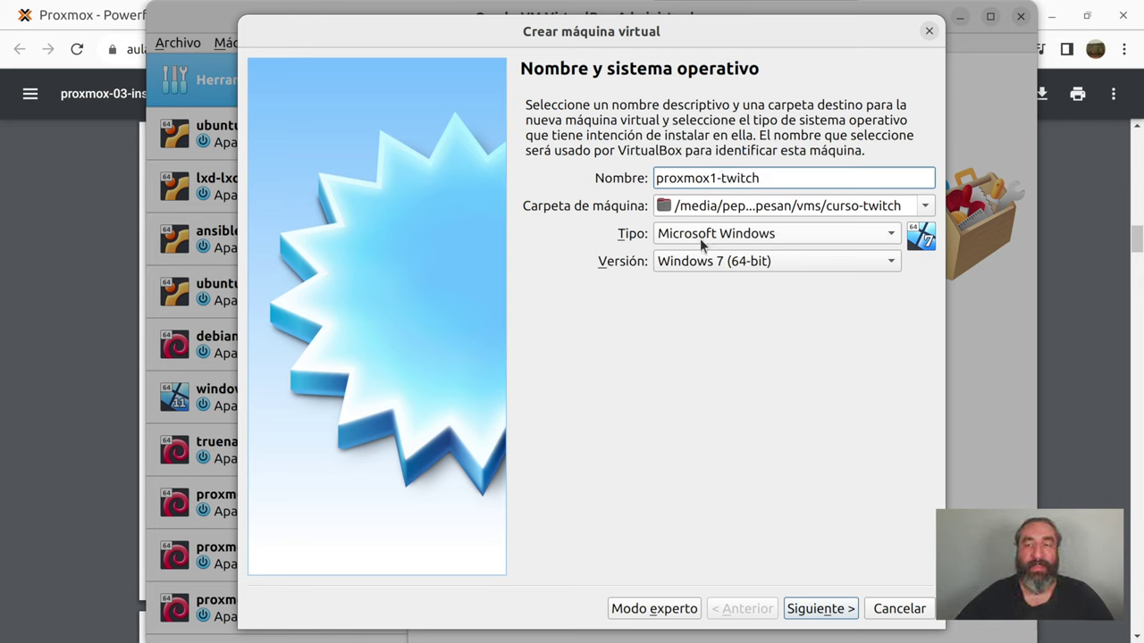
Set the machine's operating system to Linux, Debian (64-bit), and its memory size to 16384 MB
left_click(700, 238)
left_click(694, 263)
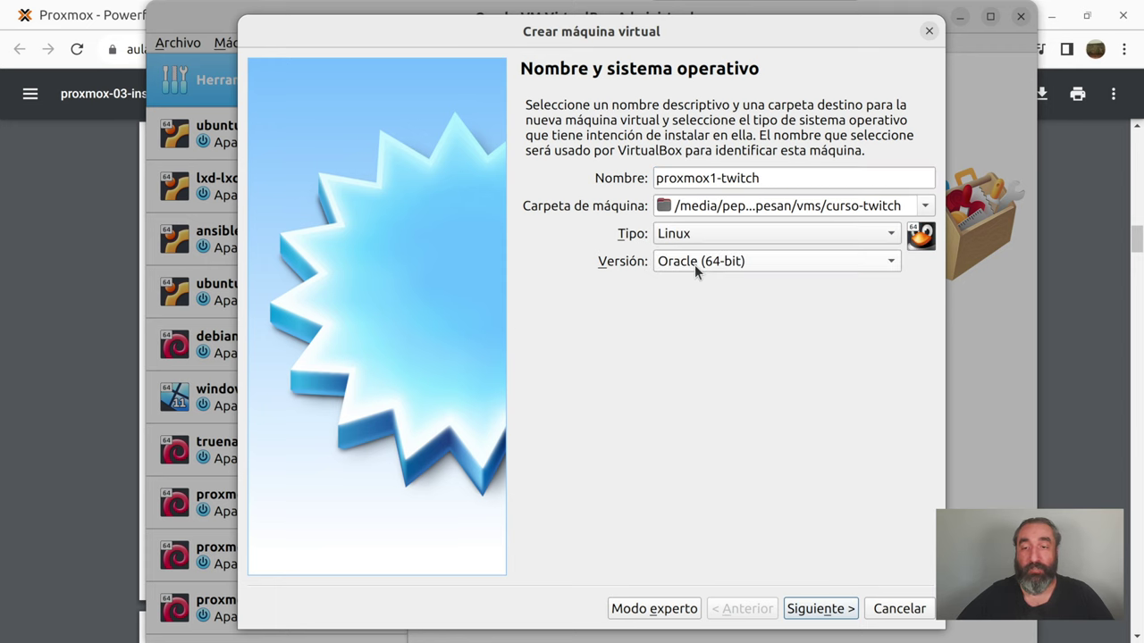
left_click(708, 263)
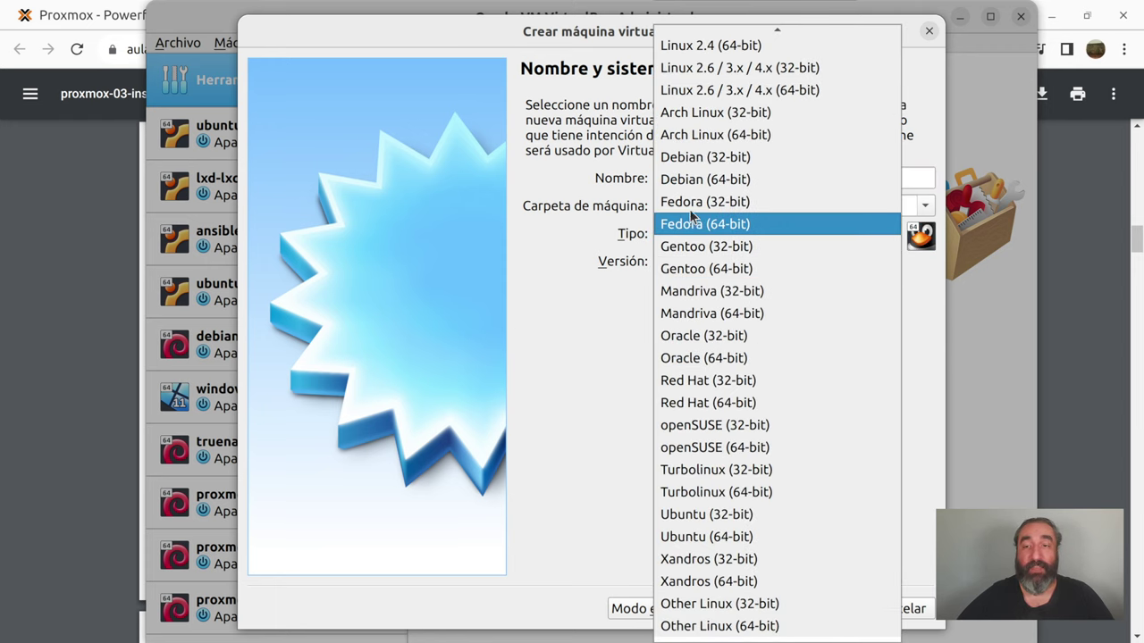
left_click(681, 183)
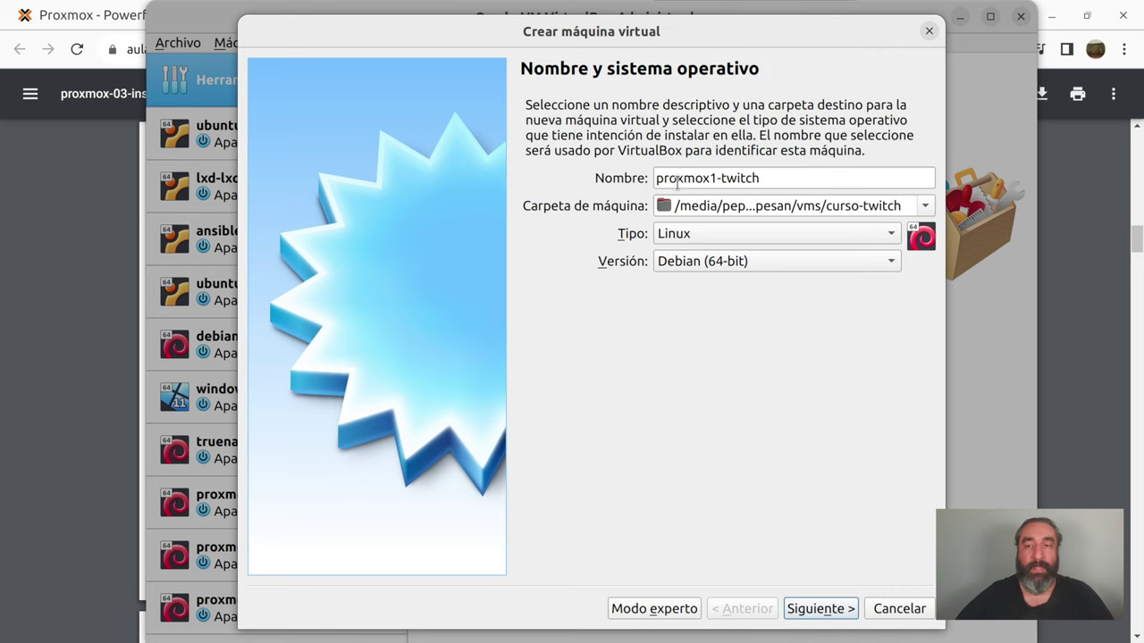
left_click(832, 615)
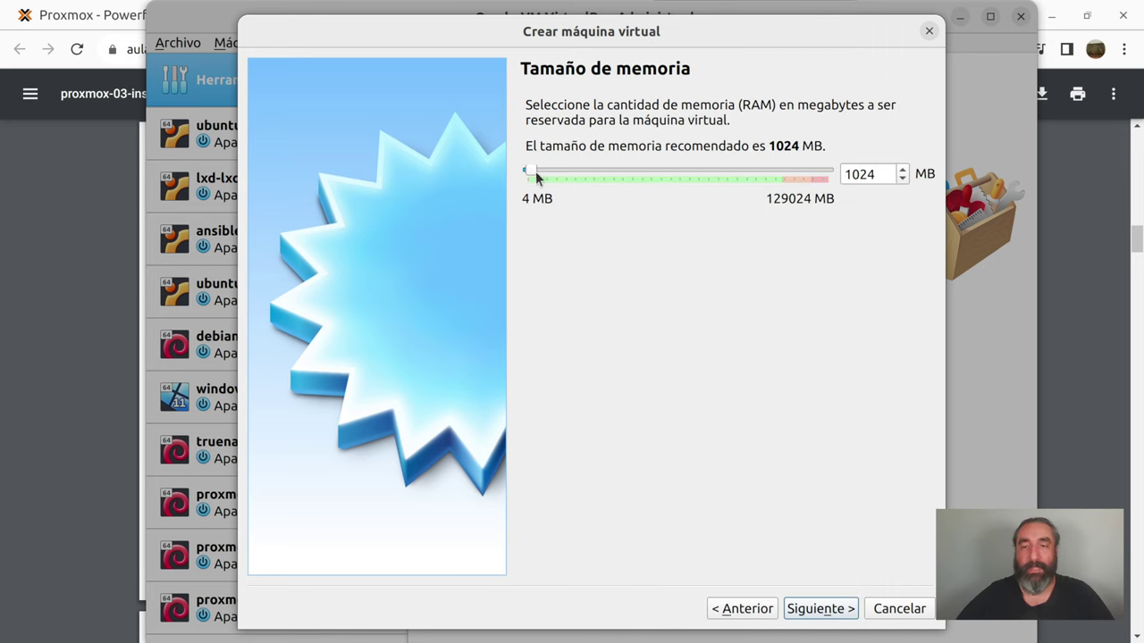
left_click_drag(534, 172, 570, 171)
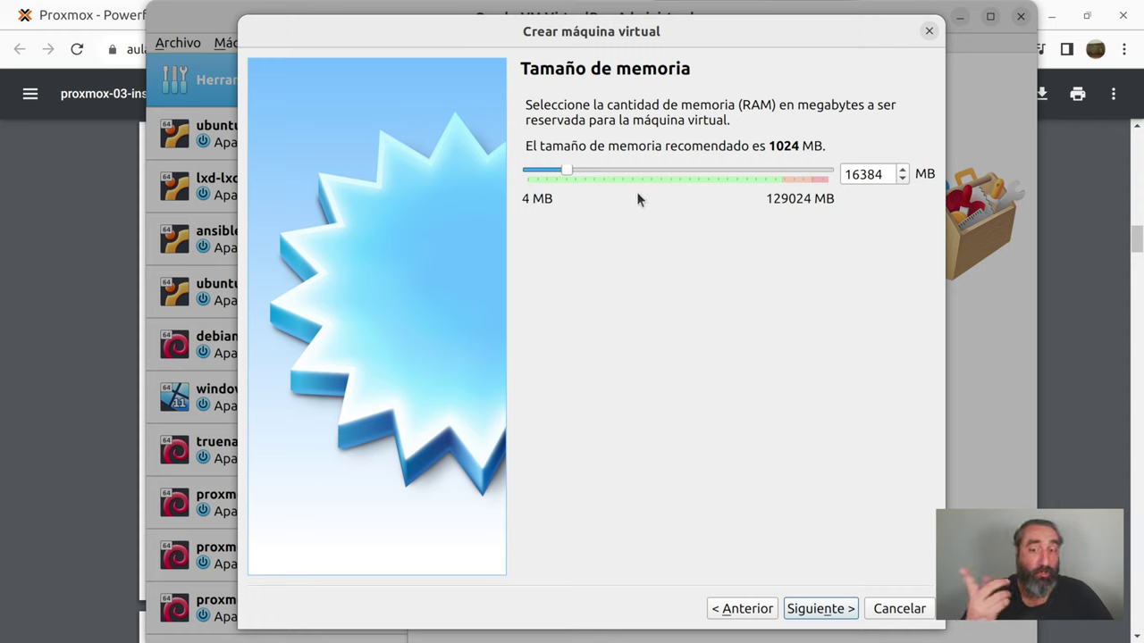
left_click(821, 609)
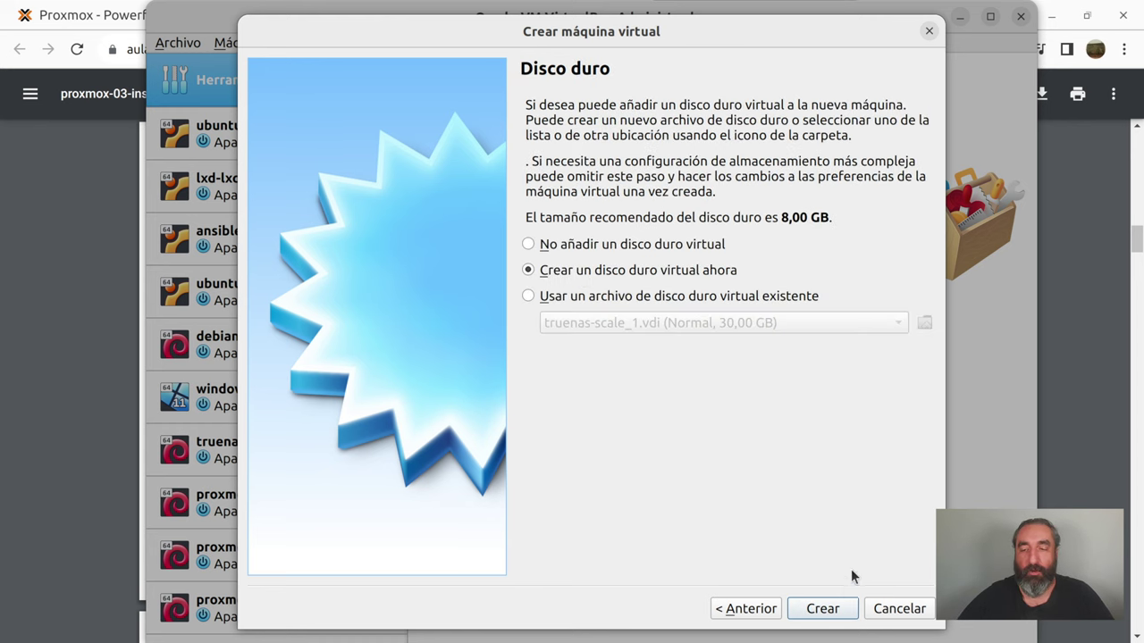
Create a new dynamically allocated VDI virtual hard disk of 80 GB for the machine, stored as proxmox1-twitch.vdi
left_click(822, 608)
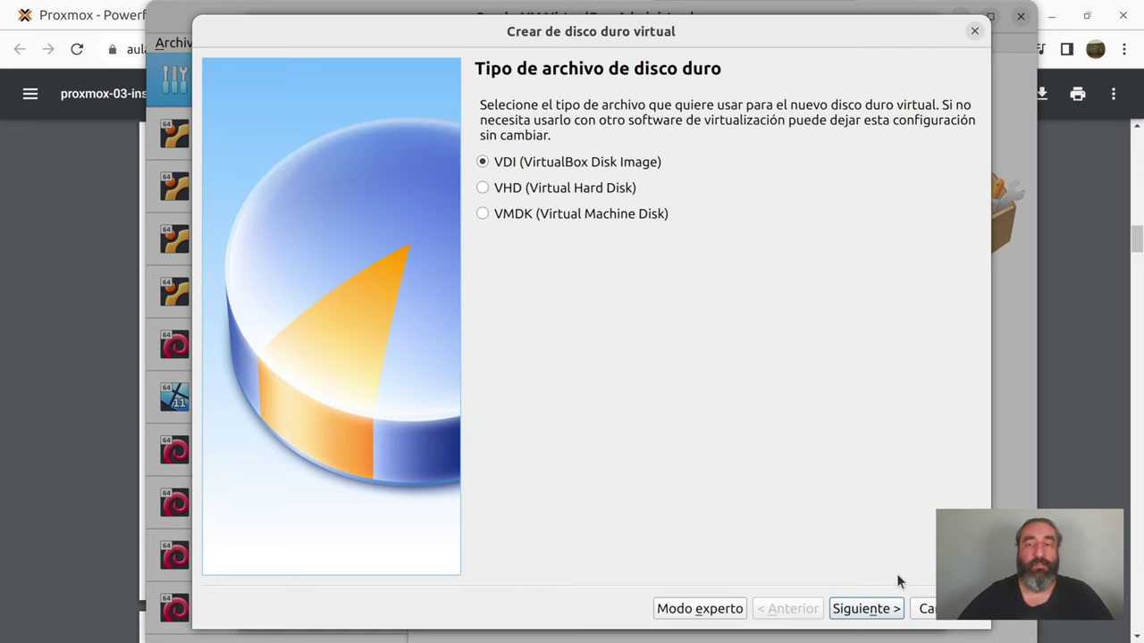
left_click(878, 613)
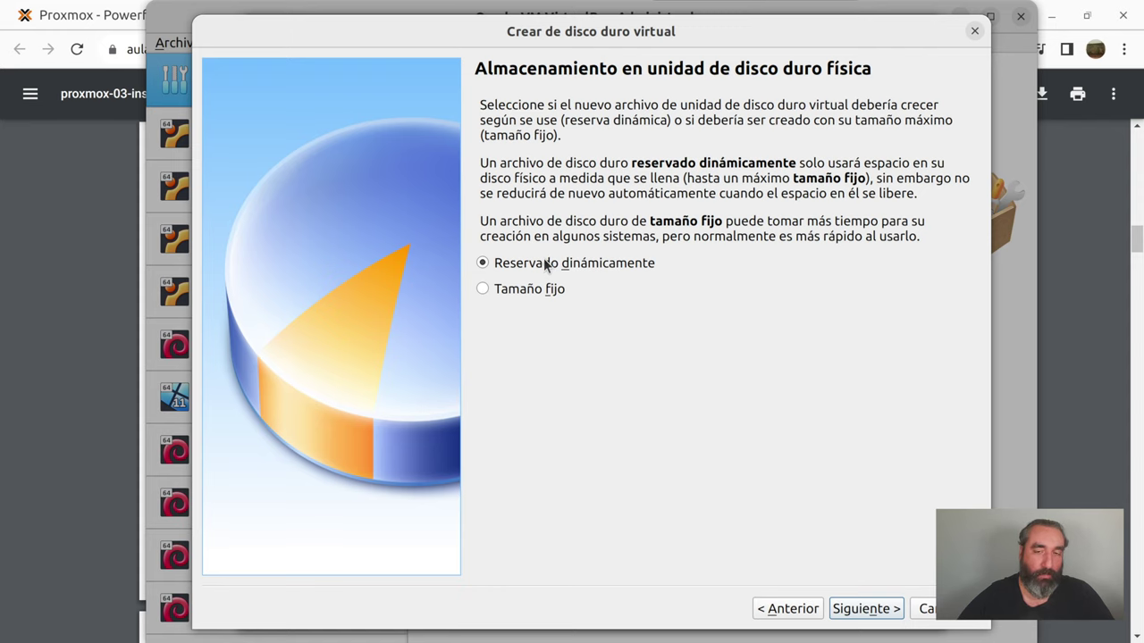
left_click(880, 613)
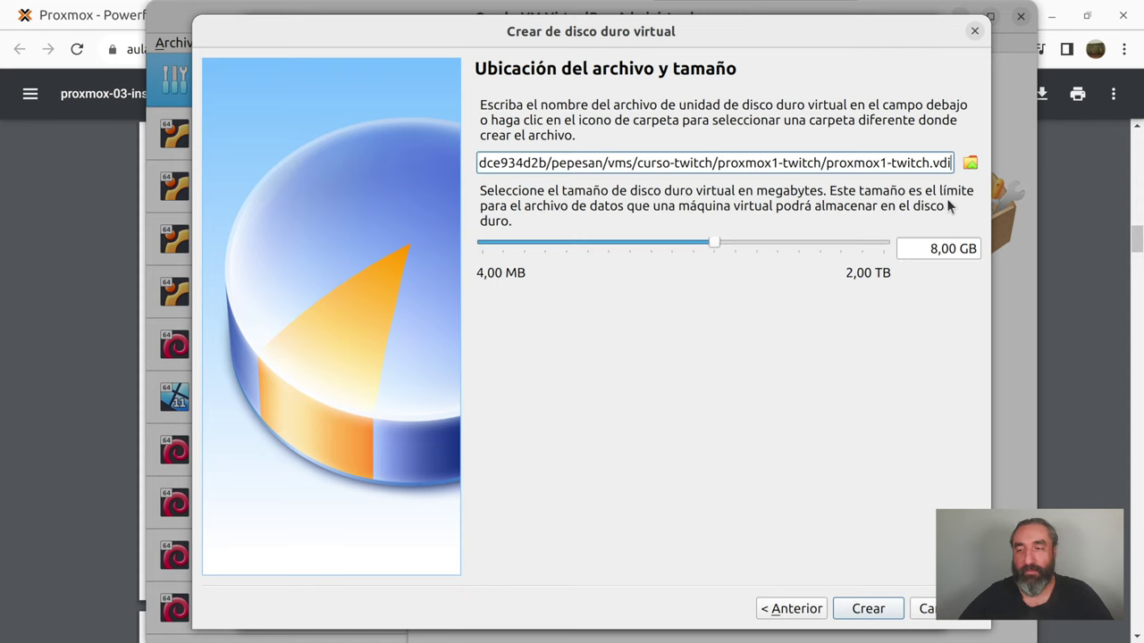
left_click(936, 248)
type("0")
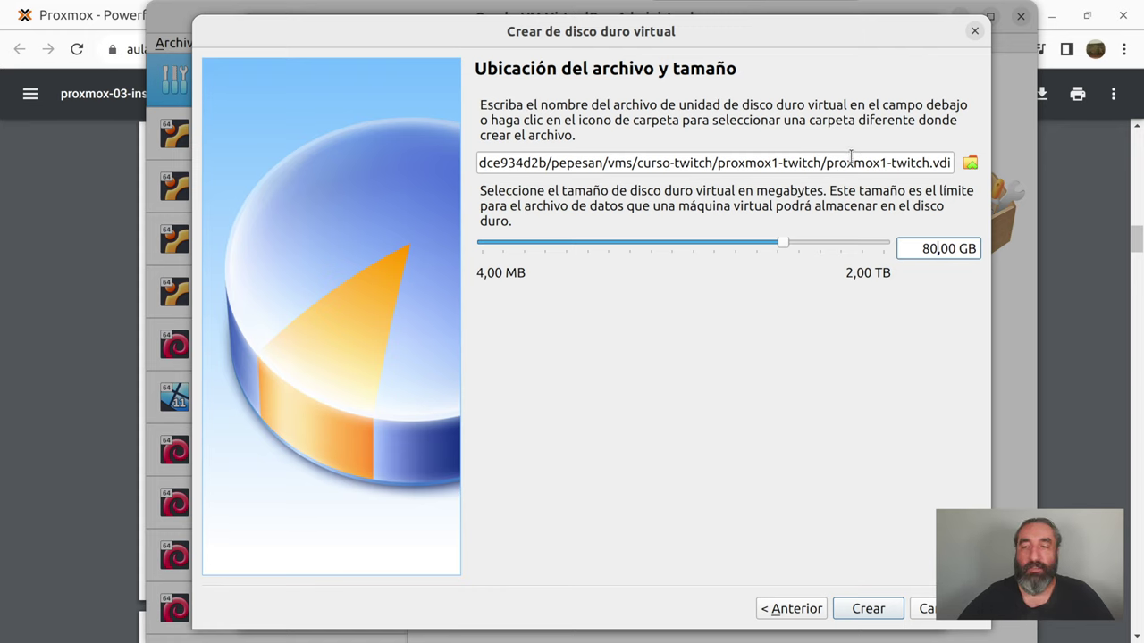
left_click_drag(827, 162, 951, 165)
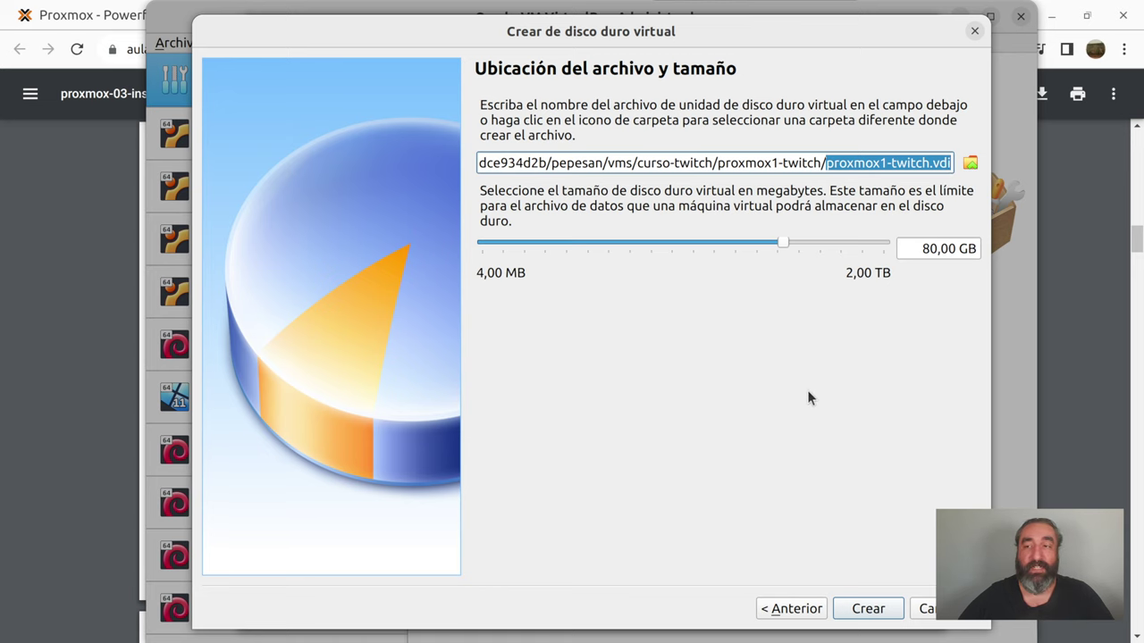
left_click(868, 609)
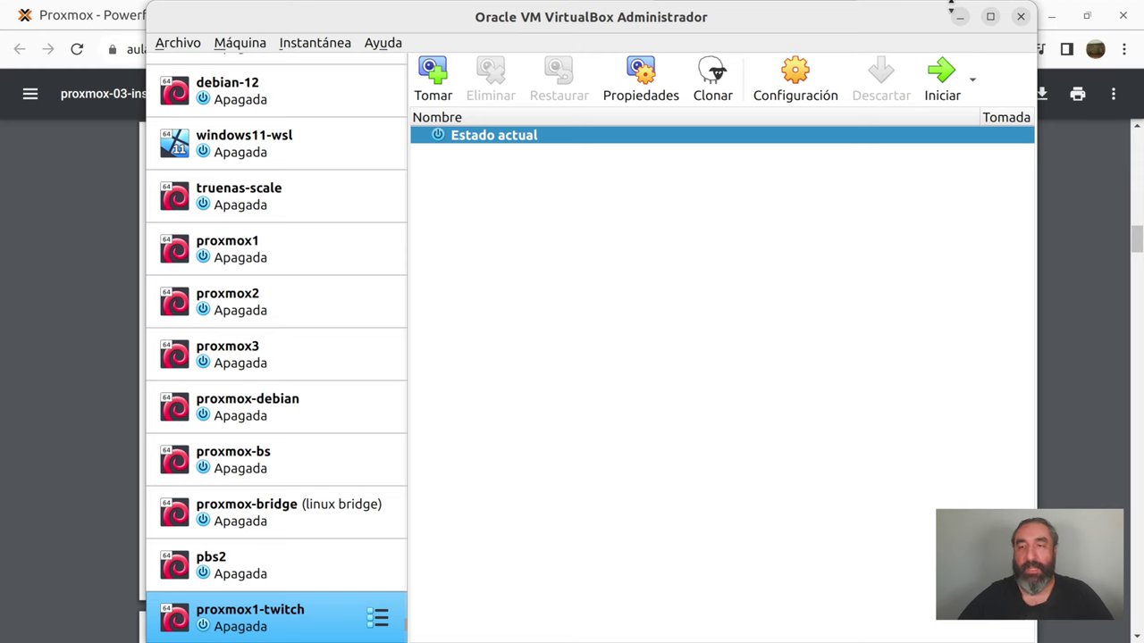
Assign 7 processors to the proxmox1-twitch machine and enable PAE/NX and nested VT-x/AMD-V
left_click(798, 82)
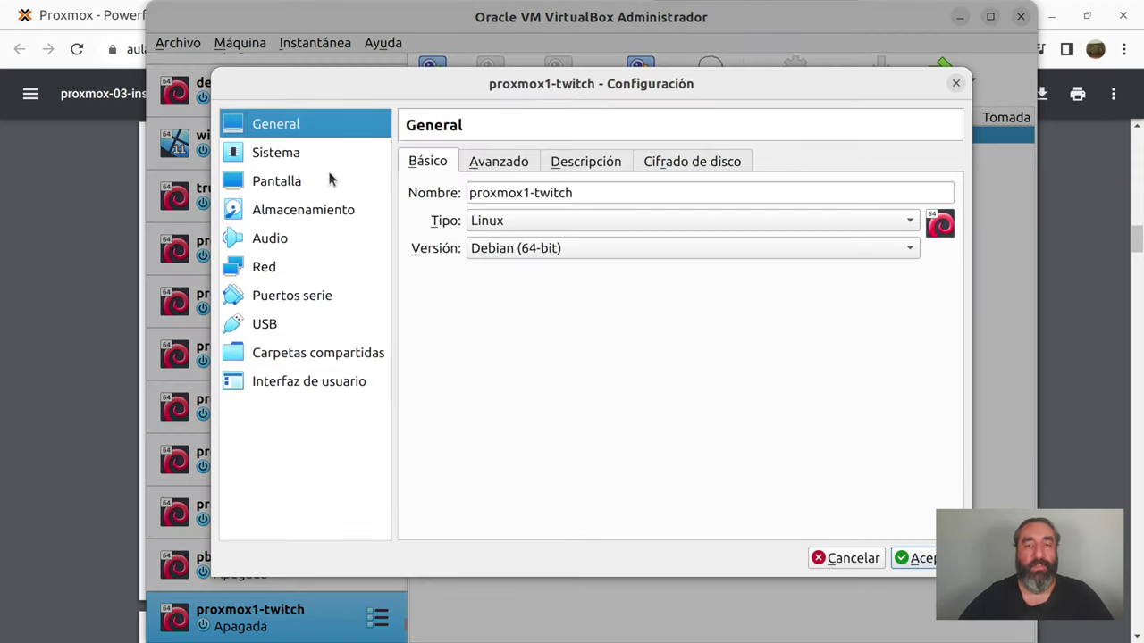
left_click(285, 156)
left_click(541, 168)
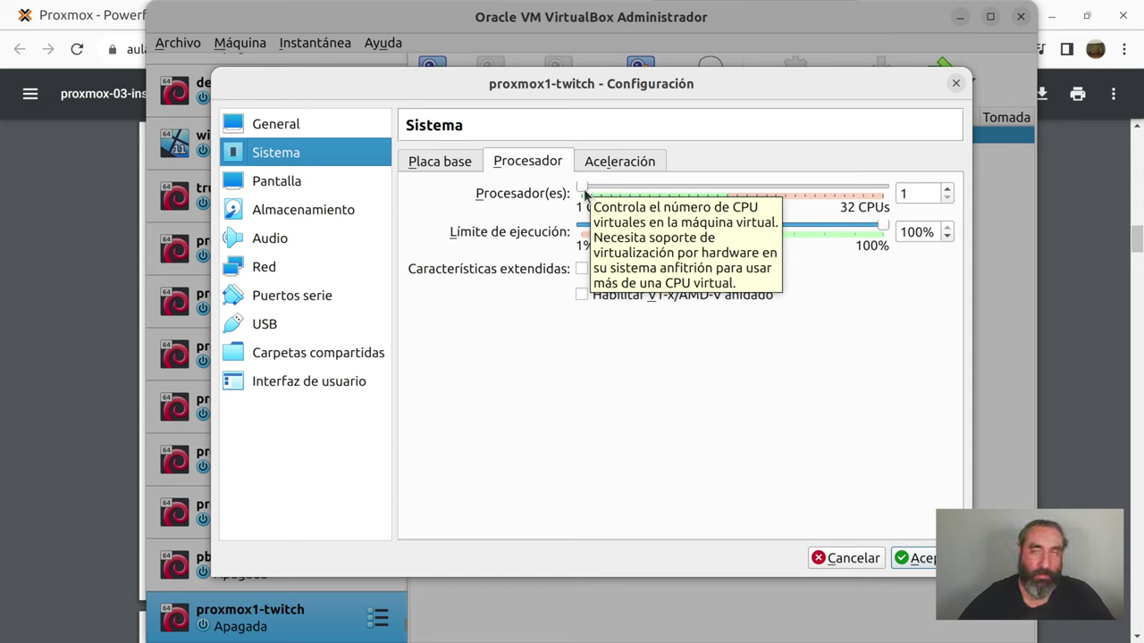
left_click_drag(583, 190, 615, 189)
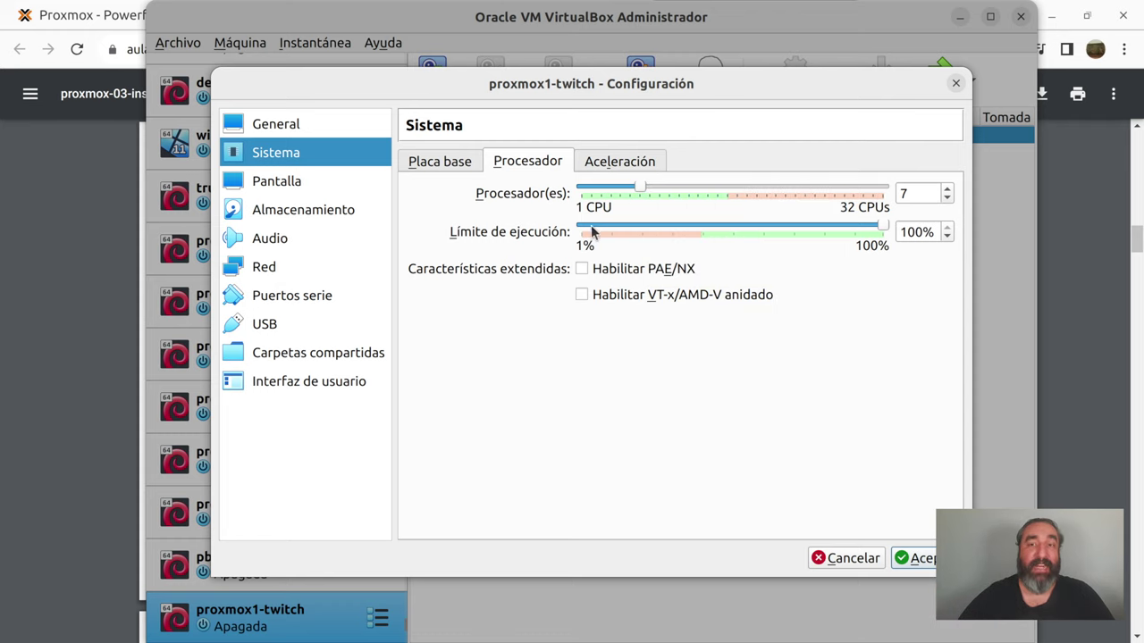
left_click(583, 269)
left_click(582, 296)
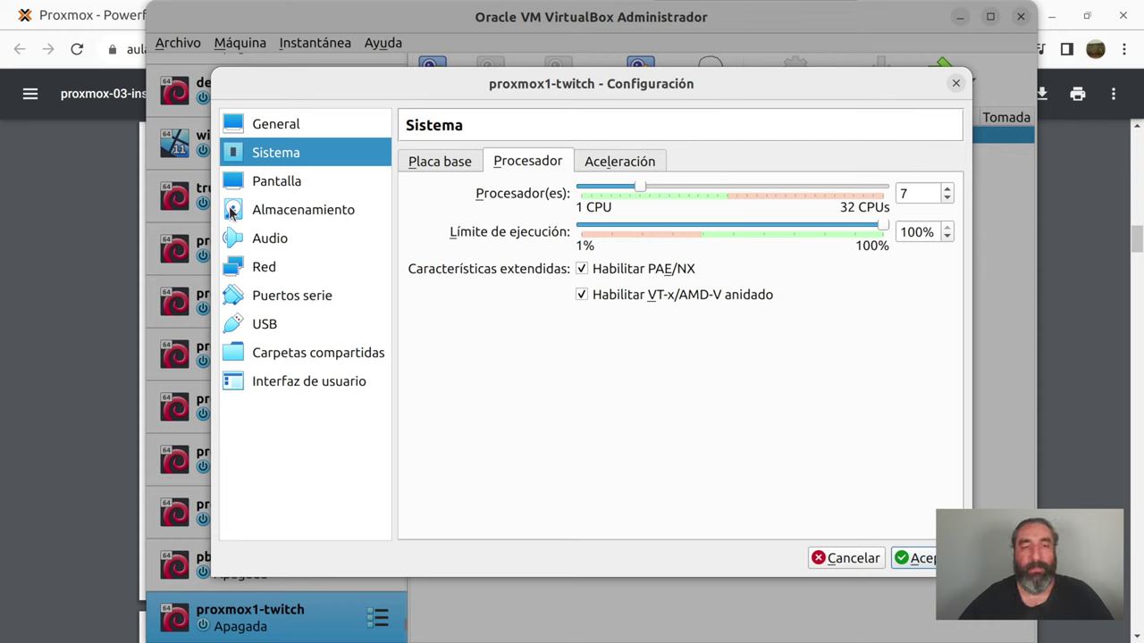
Raise the machine's processor count slightly and review its acceleration, motherboard and display settings
left_click(634, 162)
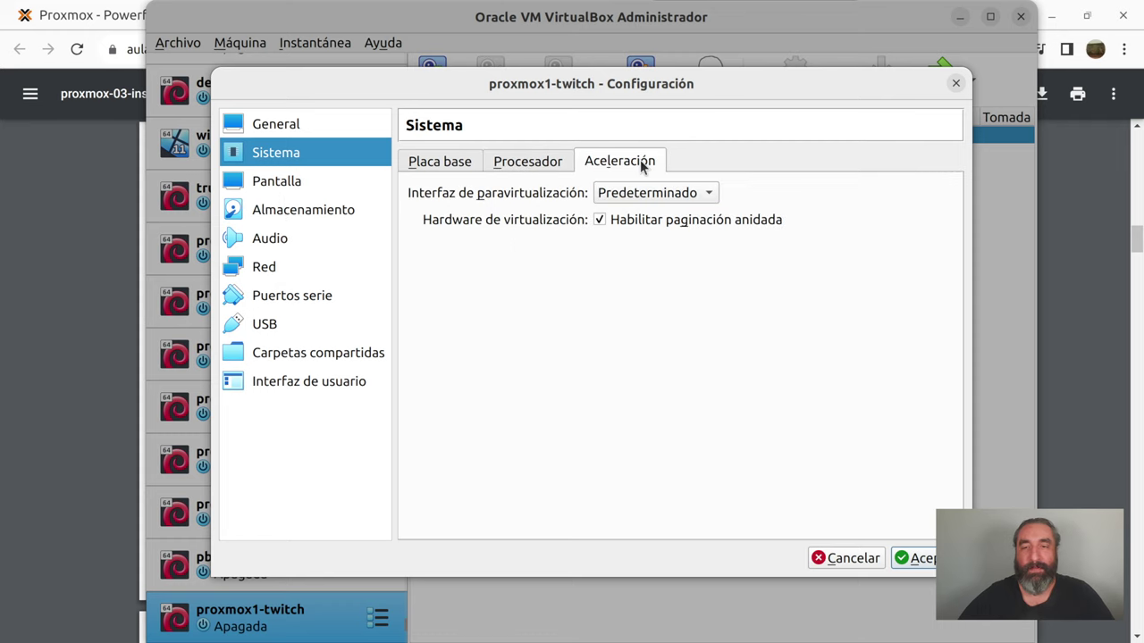
left_click(503, 167)
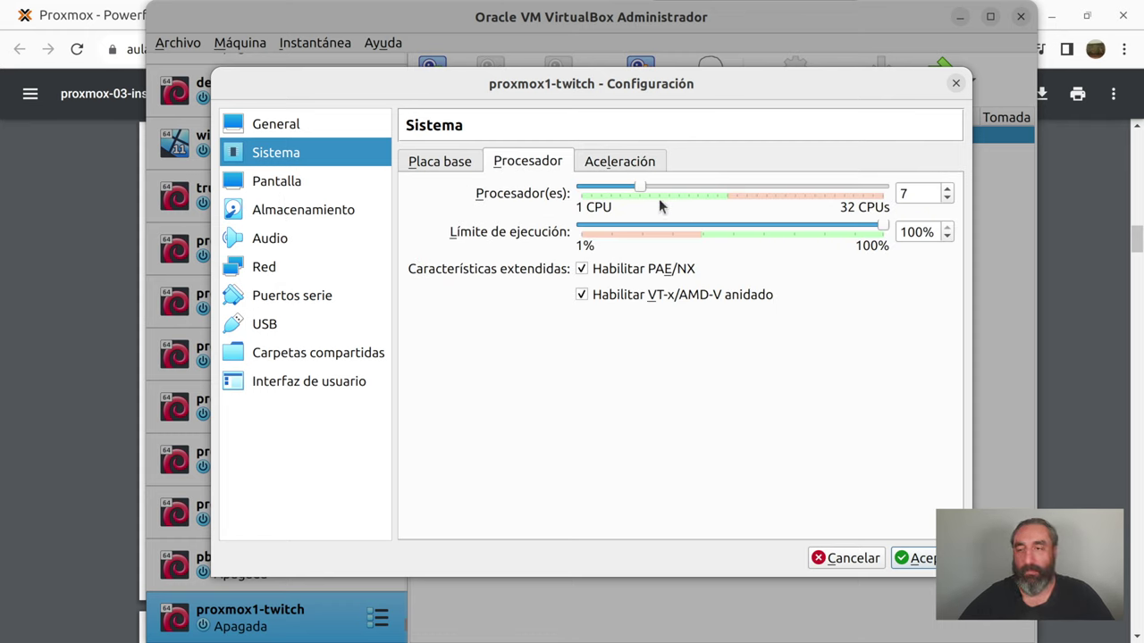
left_click_drag(644, 187, 649, 188)
left_click(440, 161)
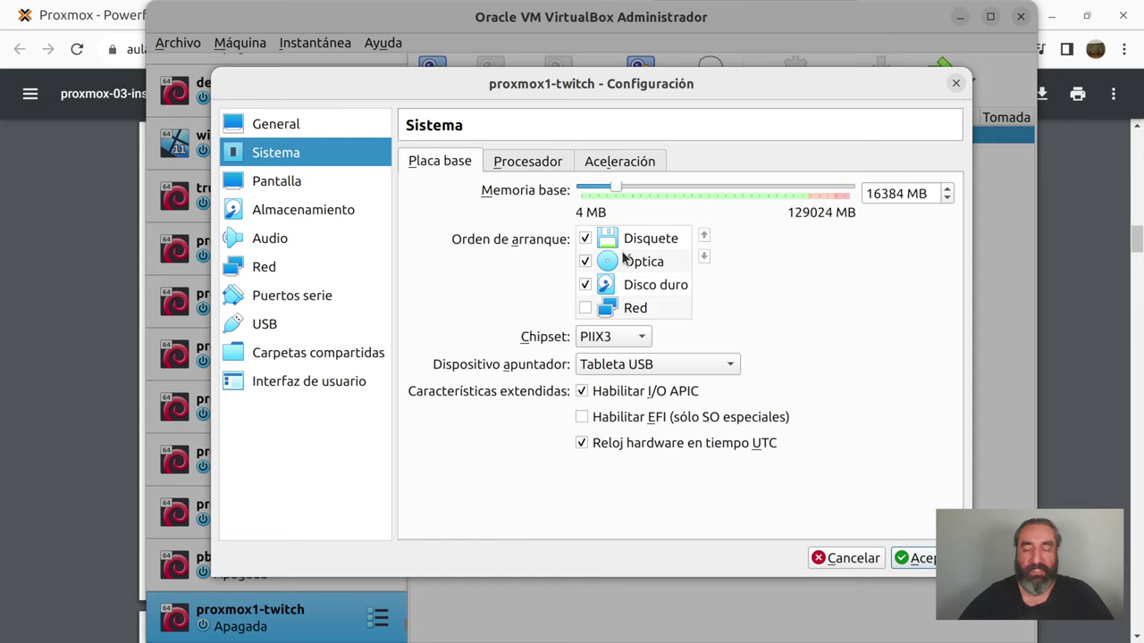
left_click(256, 183)
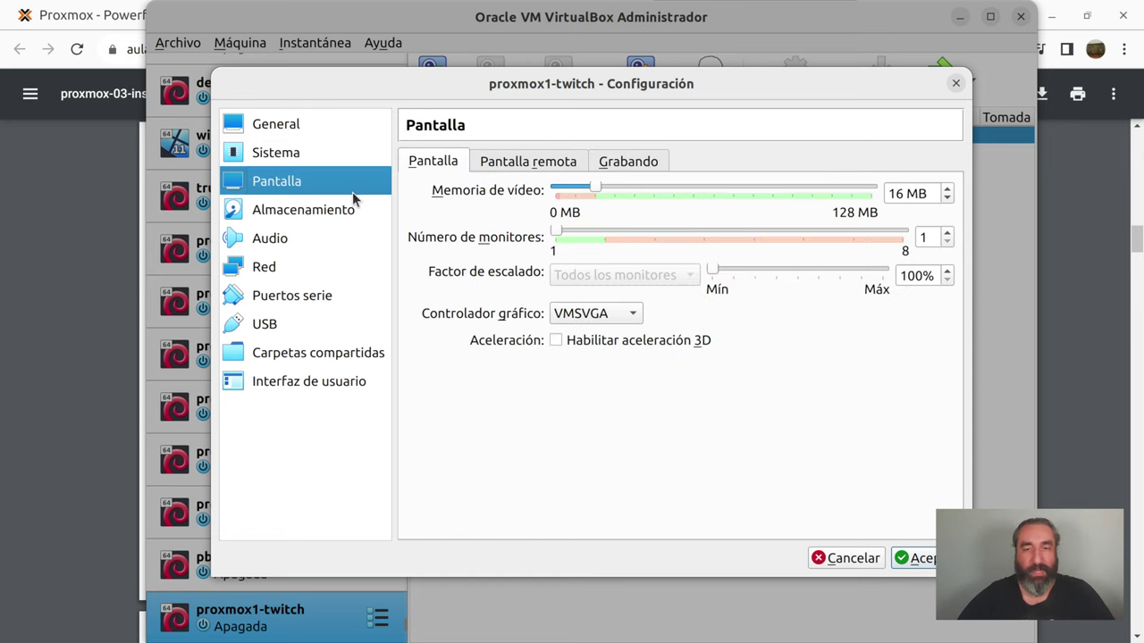
Load the proxmox-ve_8.1-1.iso image into the machine's empty IDE optical drive and mark it as a live CD/DVD
left_click(304, 211)
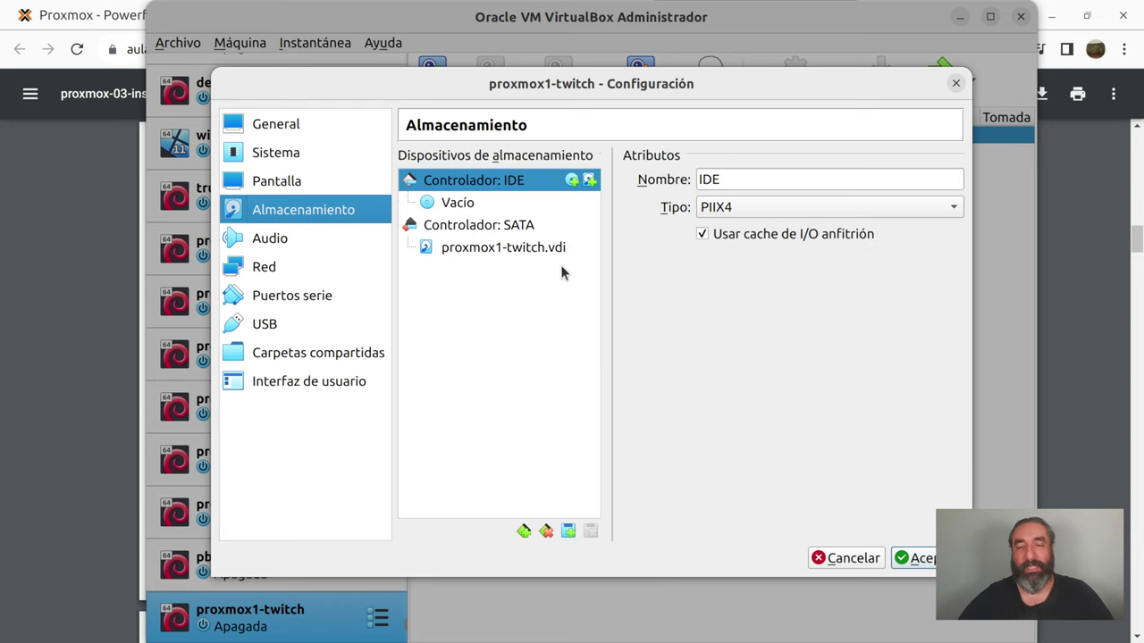
left_click(519, 247)
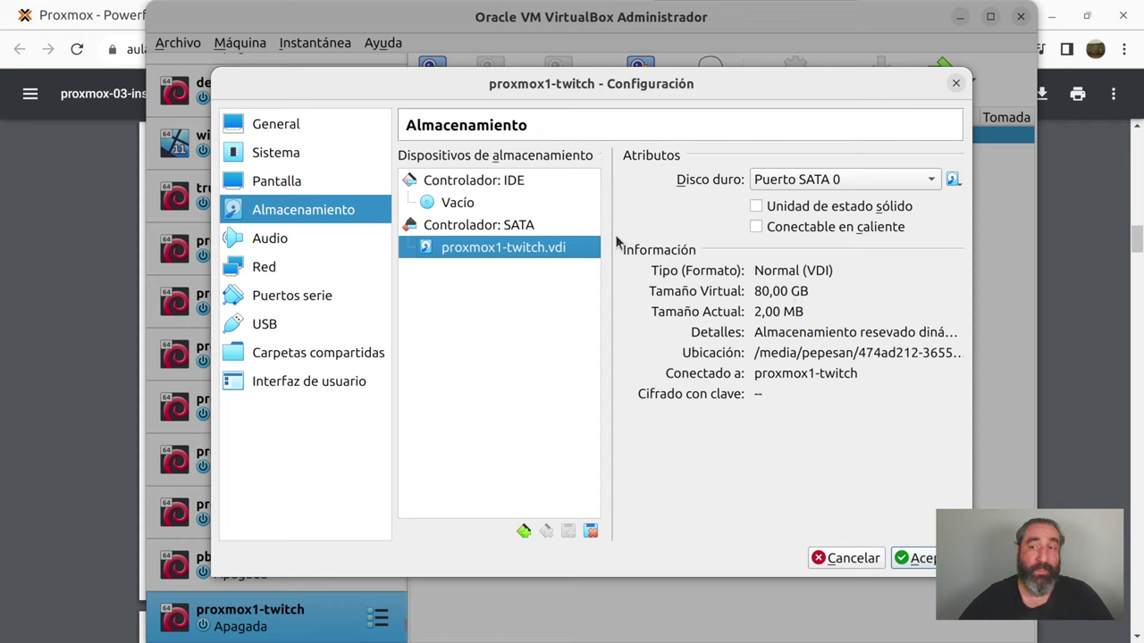
left_click(464, 208)
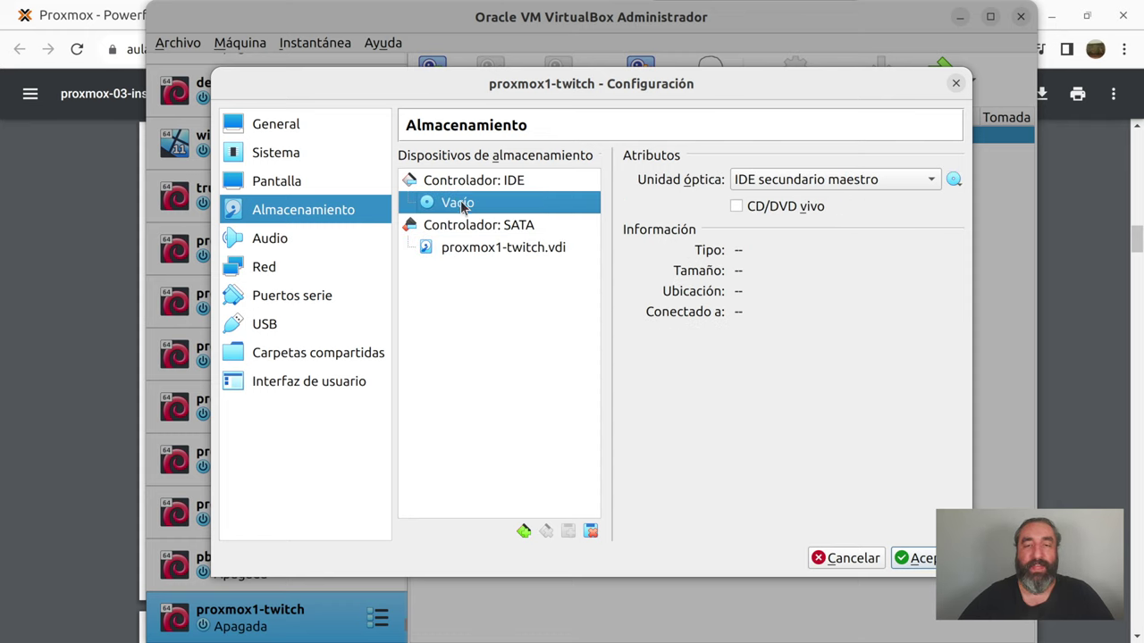
left_click(953, 181)
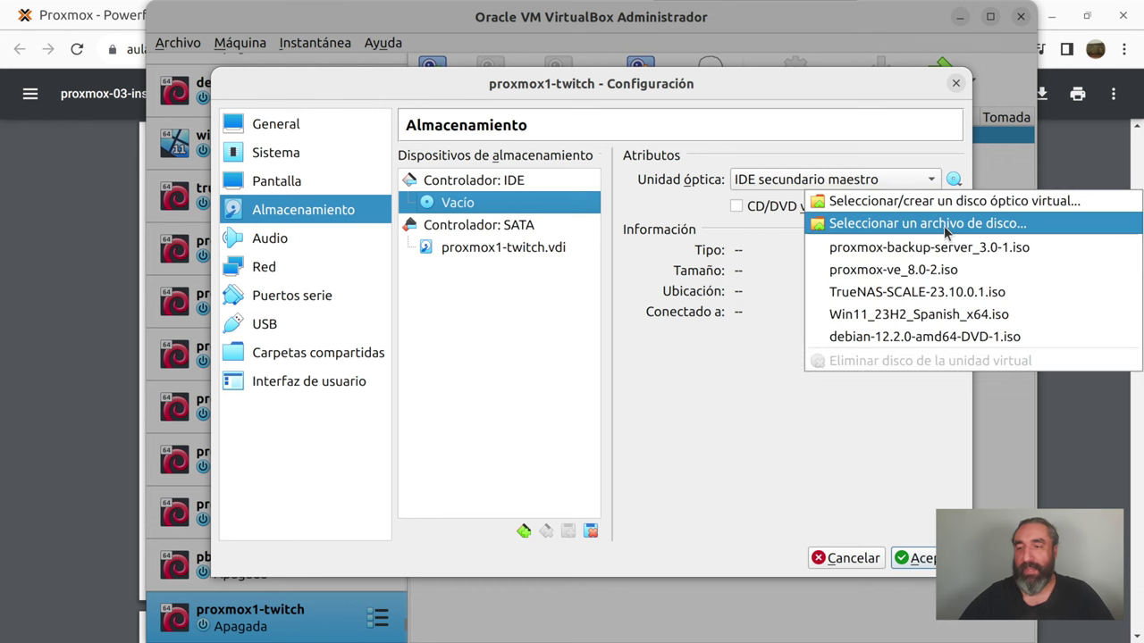
left_click(934, 225)
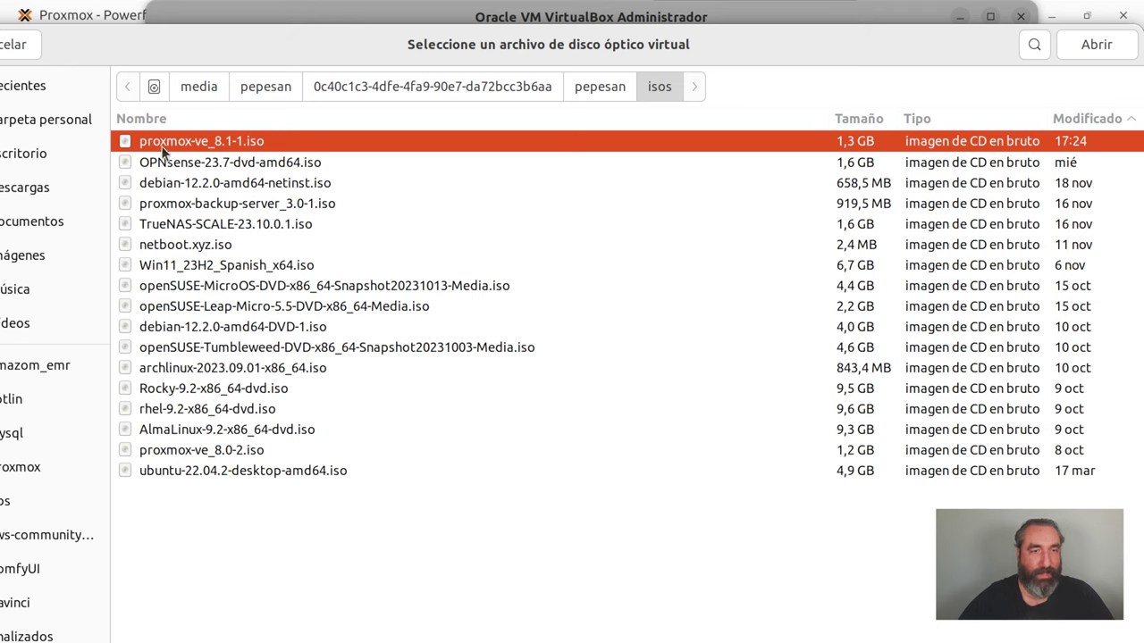
double_click(222, 148)
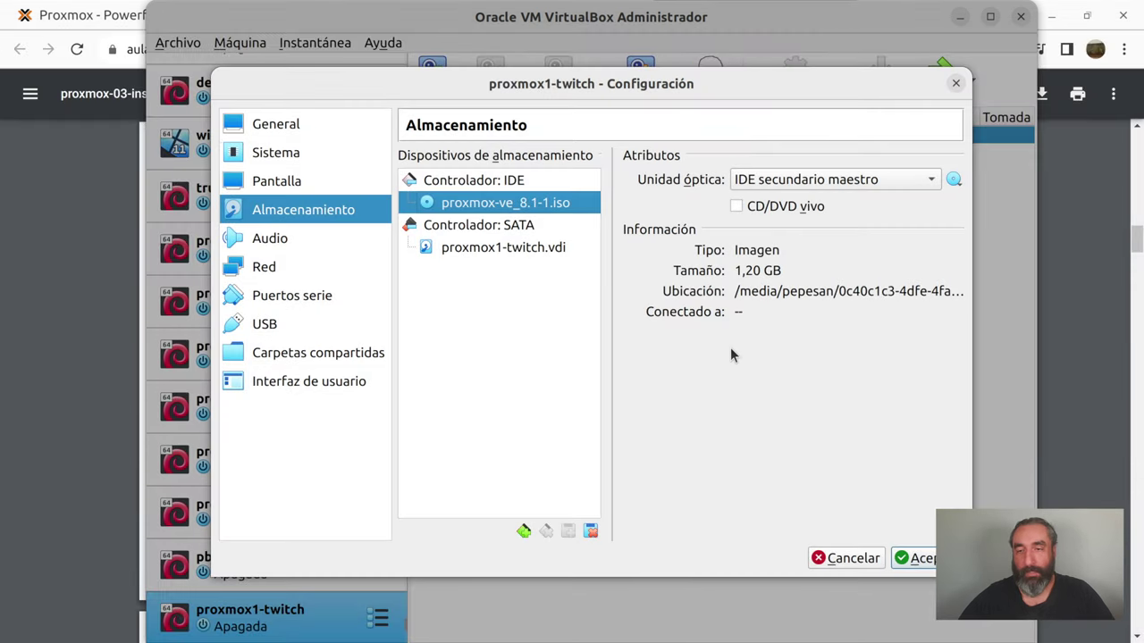
left_click(745, 208)
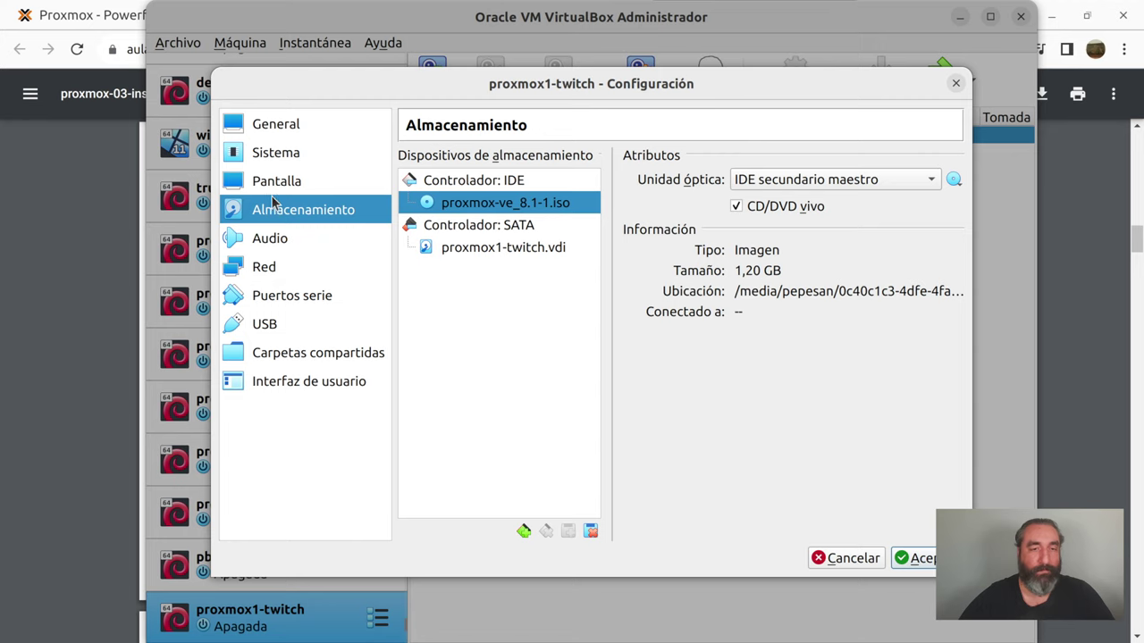
Attach network adapter 1 as a bridged adapter with promiscuous mode set to Permitir todo, and save the machine's settings
left_click(254, 273)
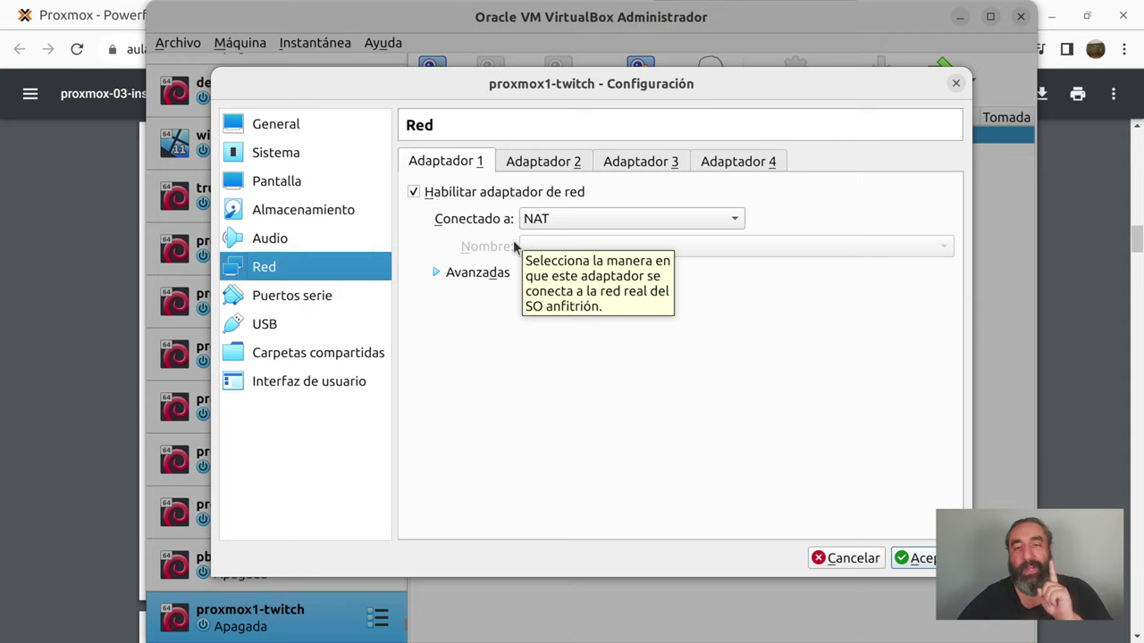
left_click(541, 221)
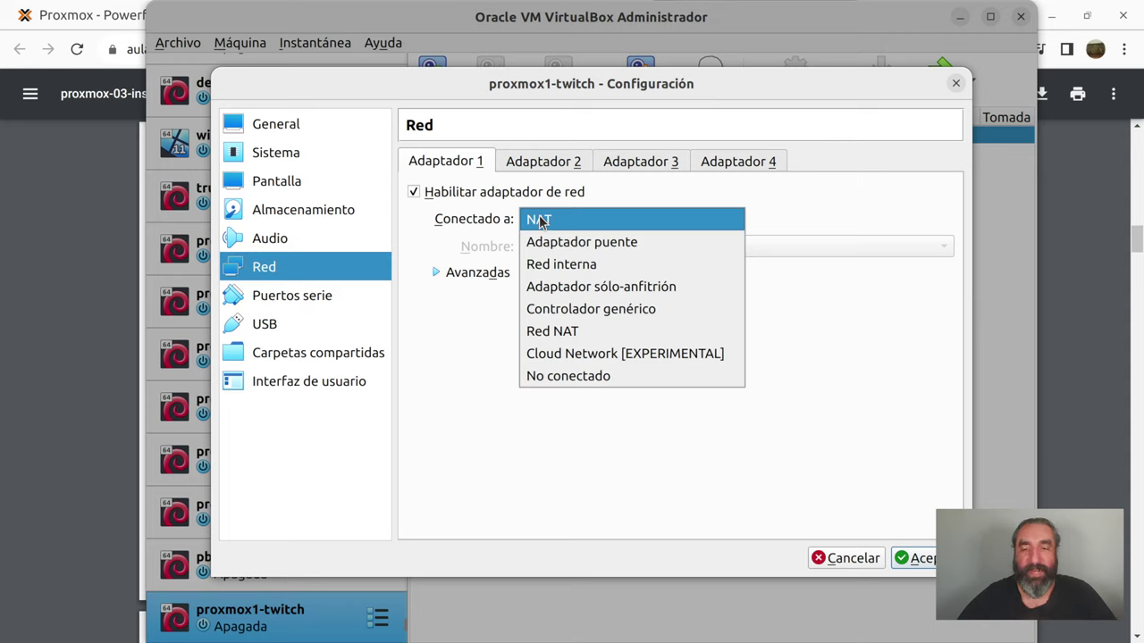
left_click(561, 245)
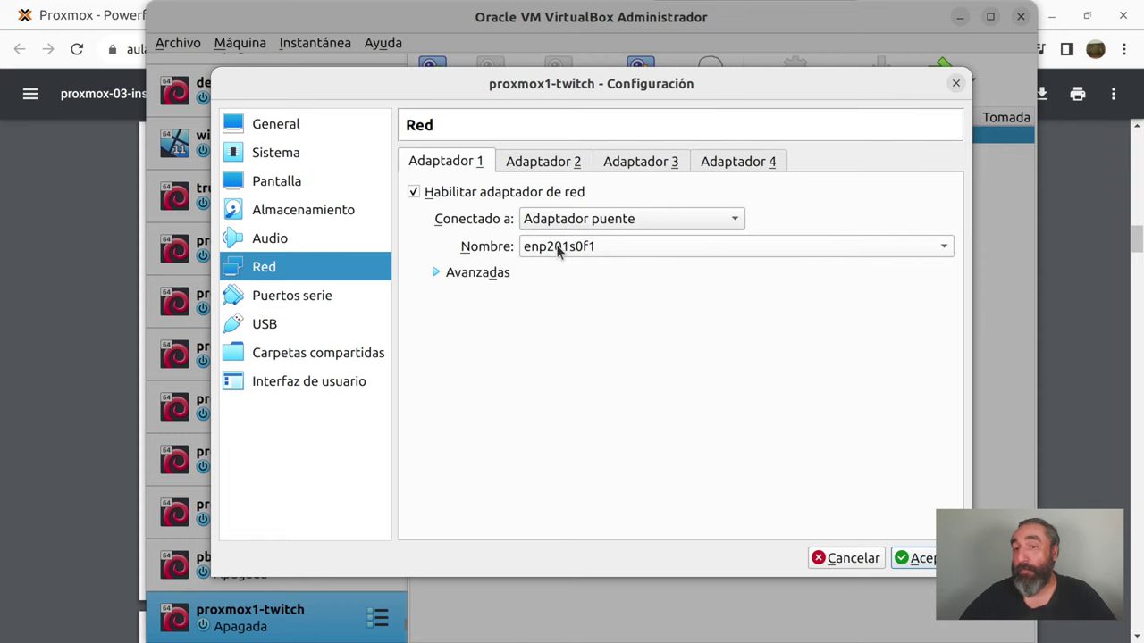
left_click(437, 273)
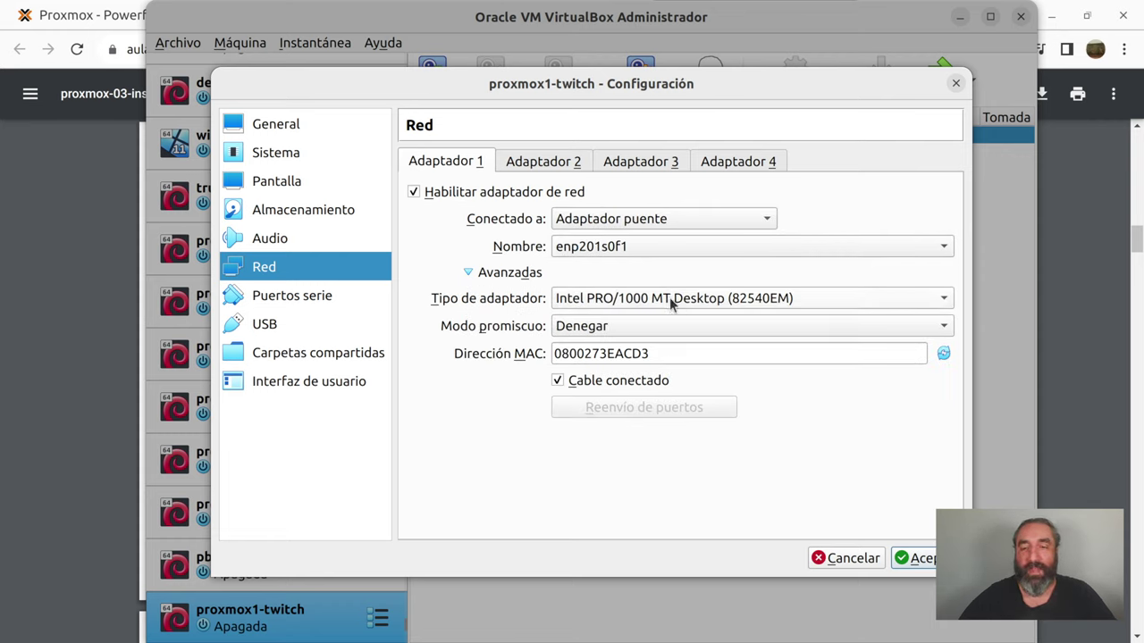
left_click(605, 327)
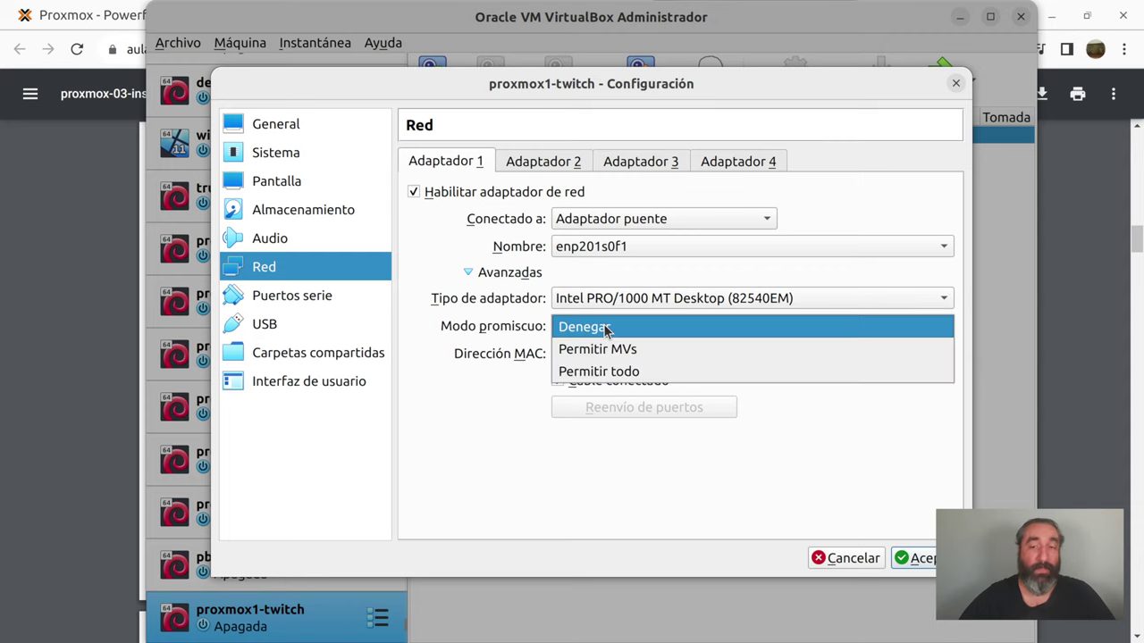
left_click(617, 375)
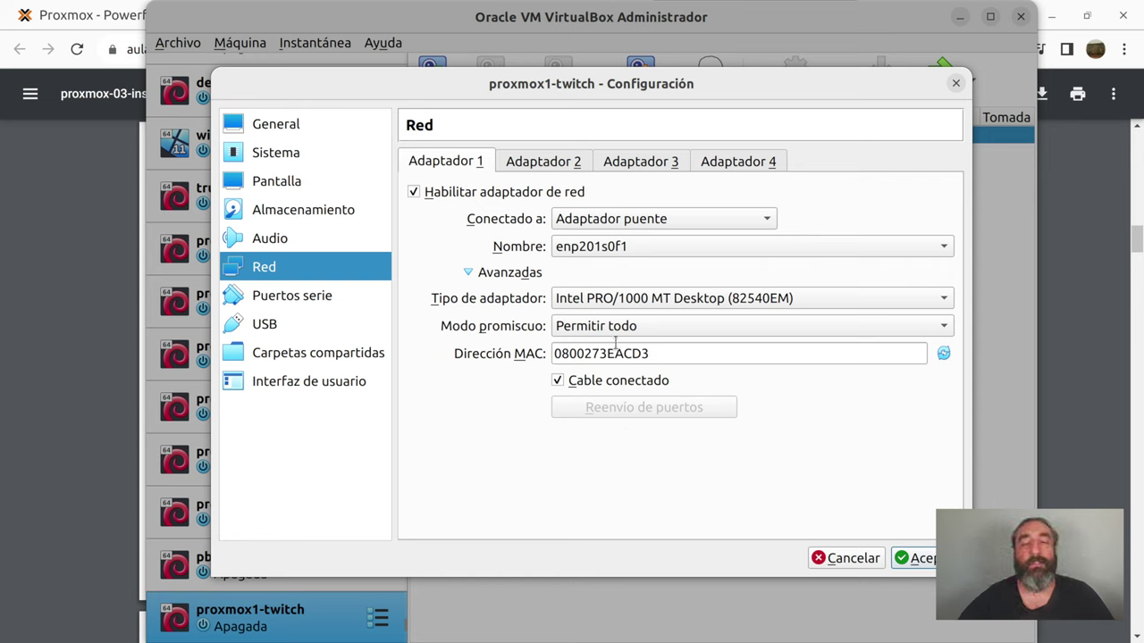
mouse_move(585, 347)
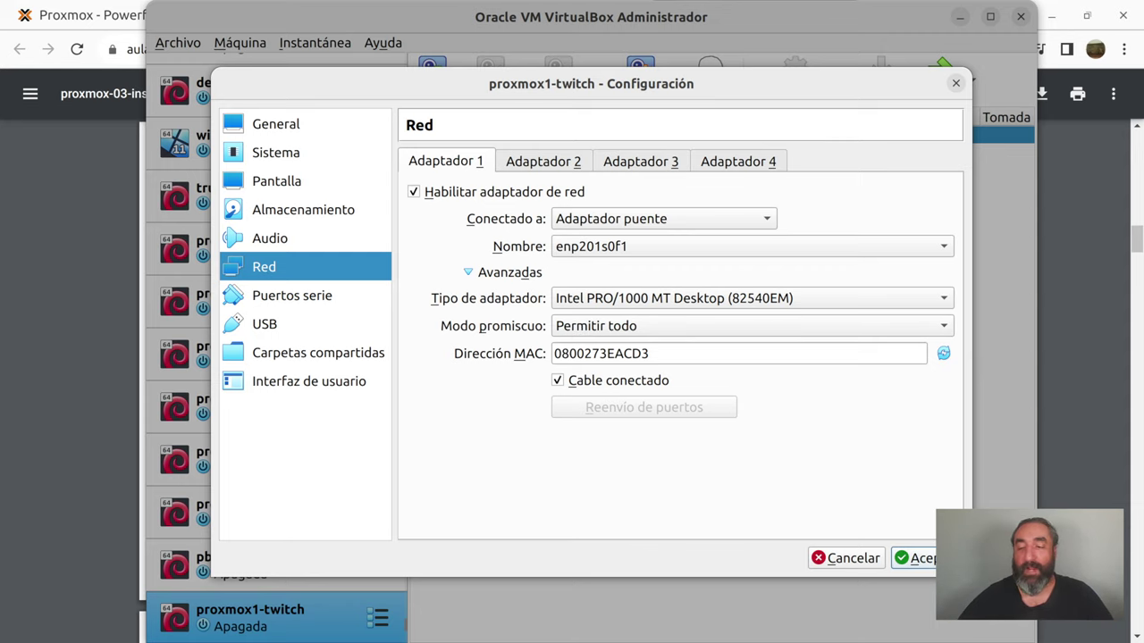
left_click(946, 558)
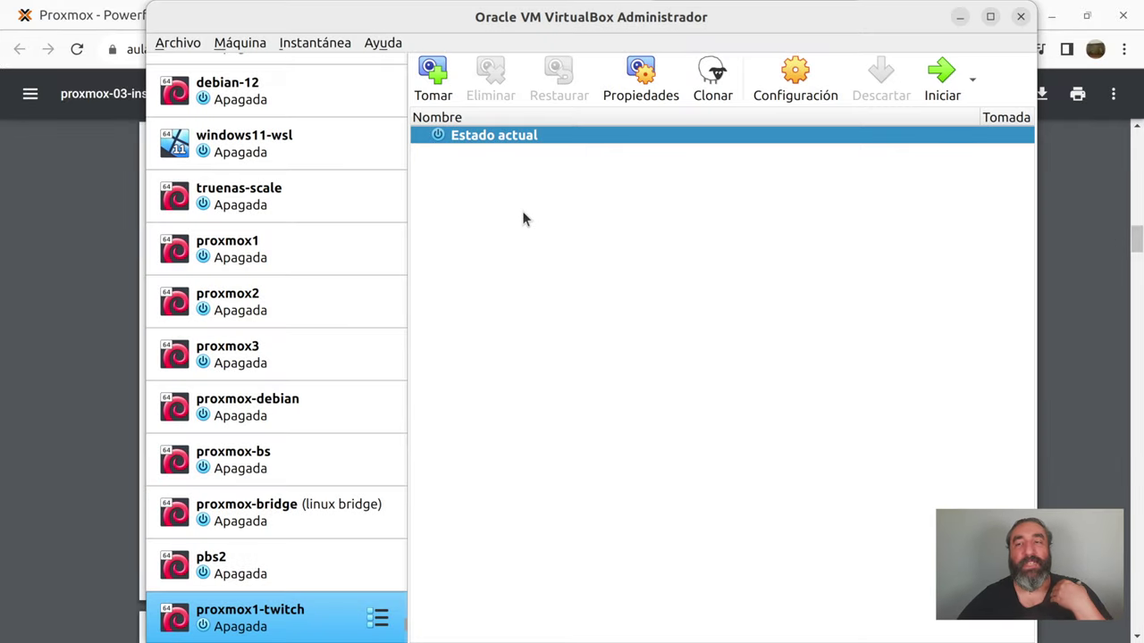
Start the proxmox1-twitch machine and show its screen in scaled mode
left_click(939, 80)
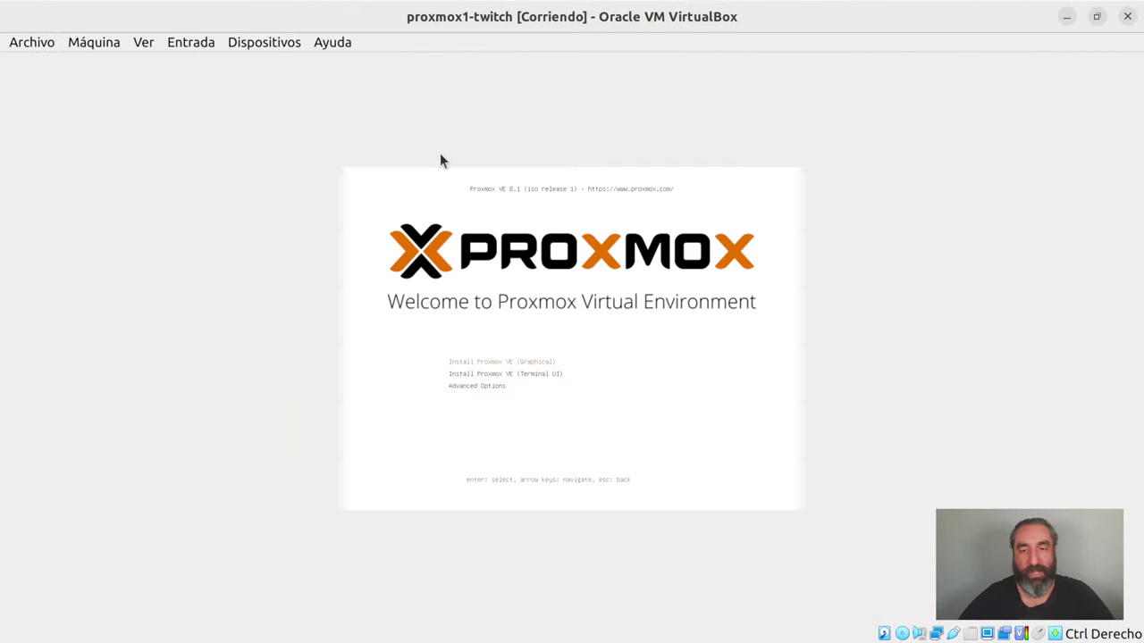
left_click(143, 42)
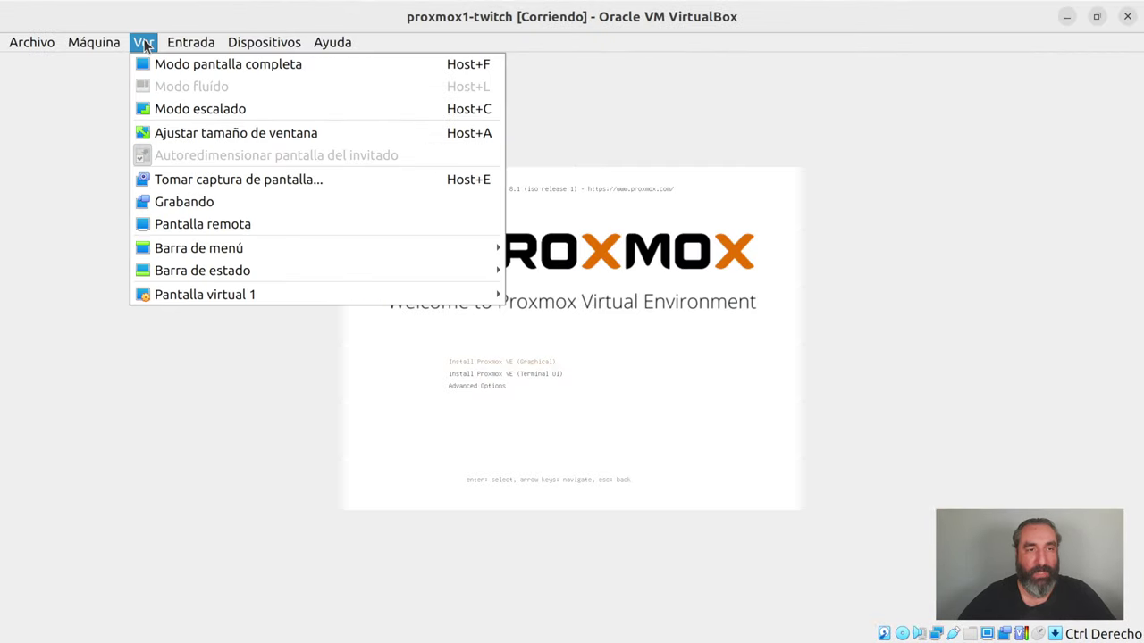
left_click(167, 105)
key("alt+Tab")
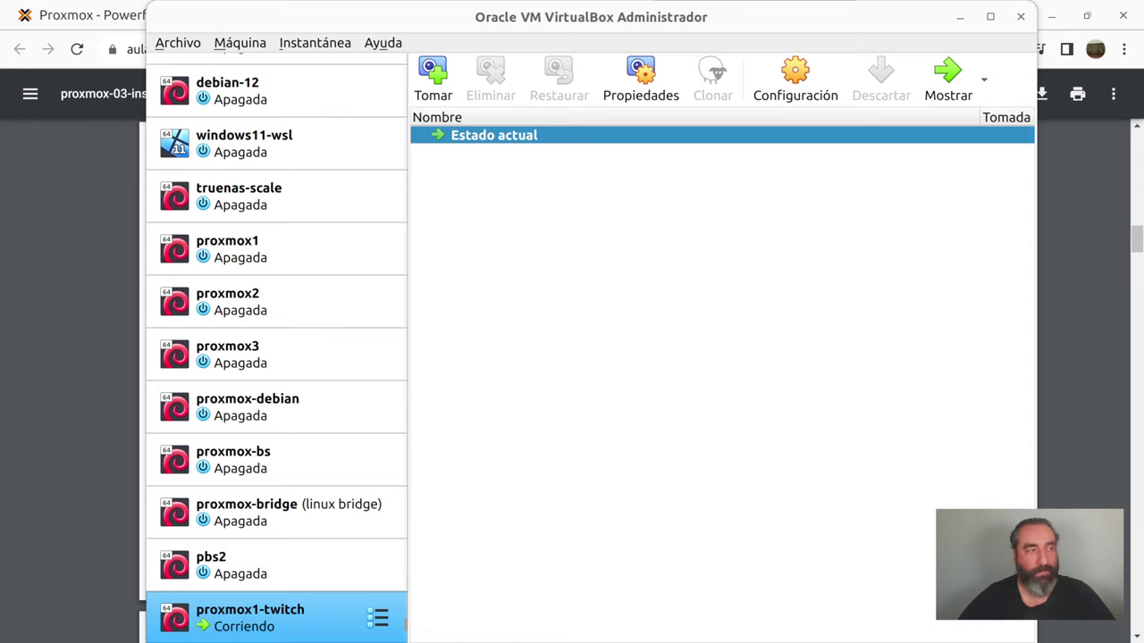
key("alt+Tab")
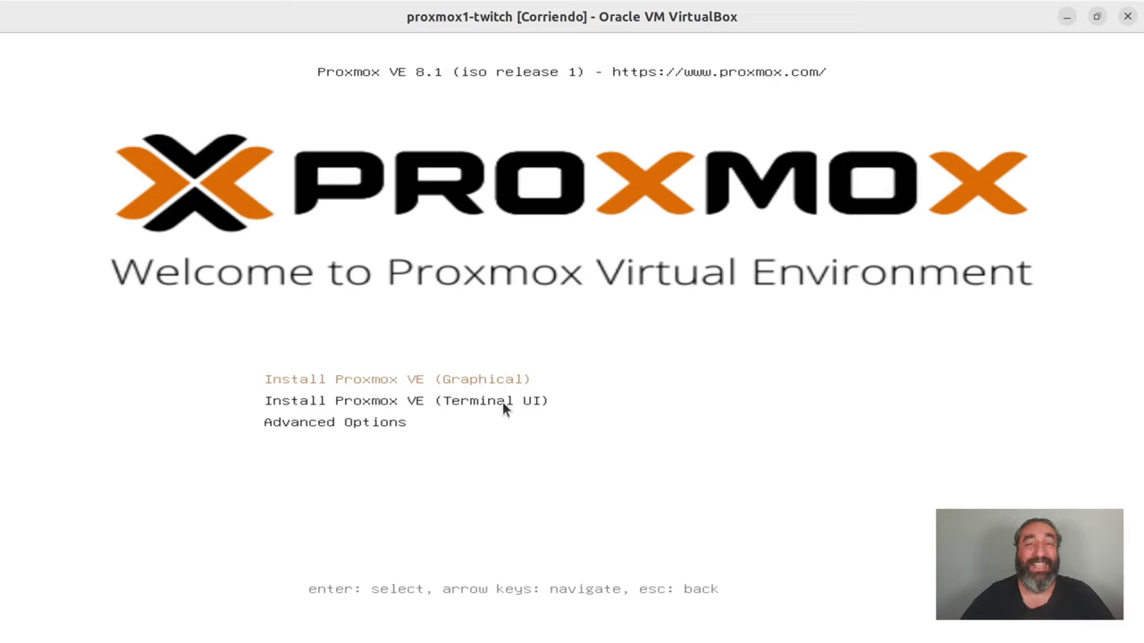
Launch the graphical Proxmox VE installation from the boot menu and accept the end user license agreement
key("Down")
key("Down")
key("Up")
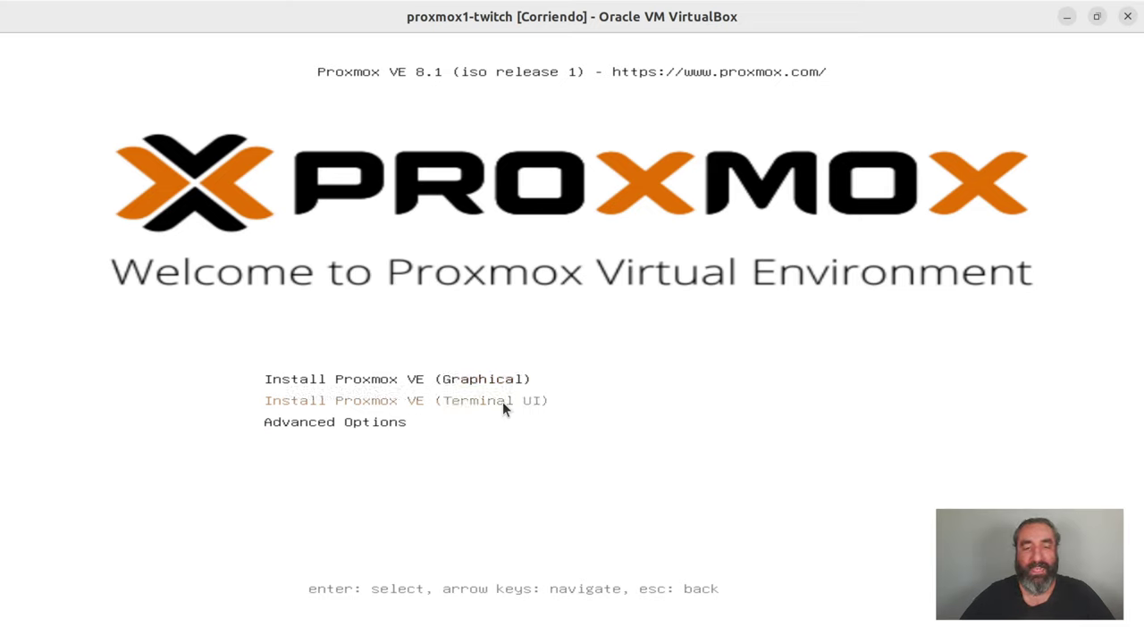
key("Up")
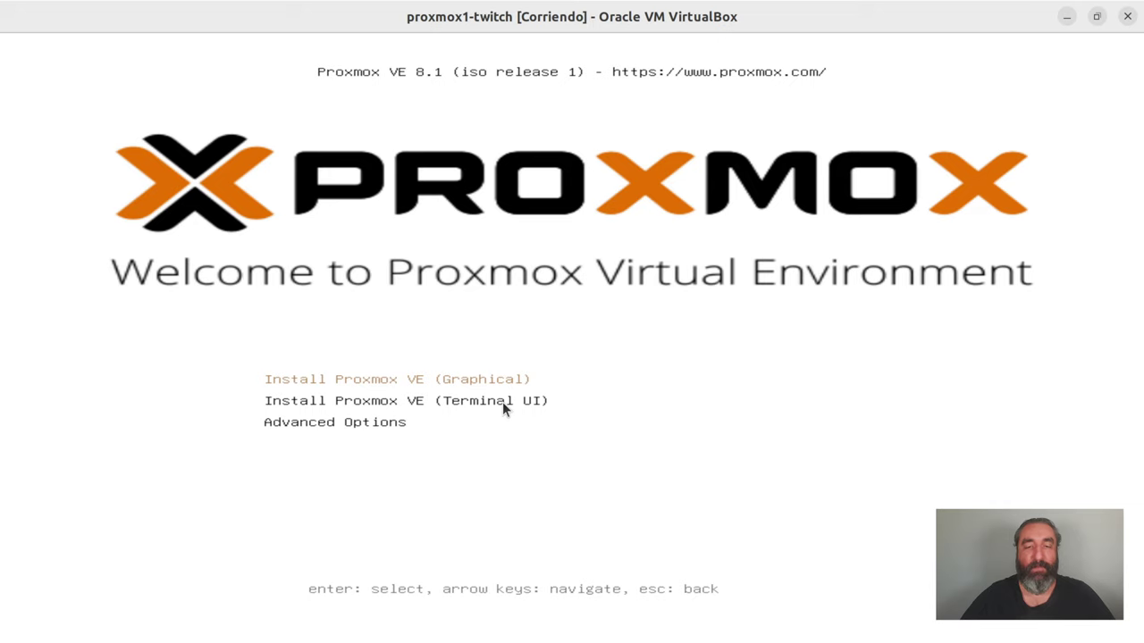
key("Down")
key("Up")
key("Down")
key("Up")
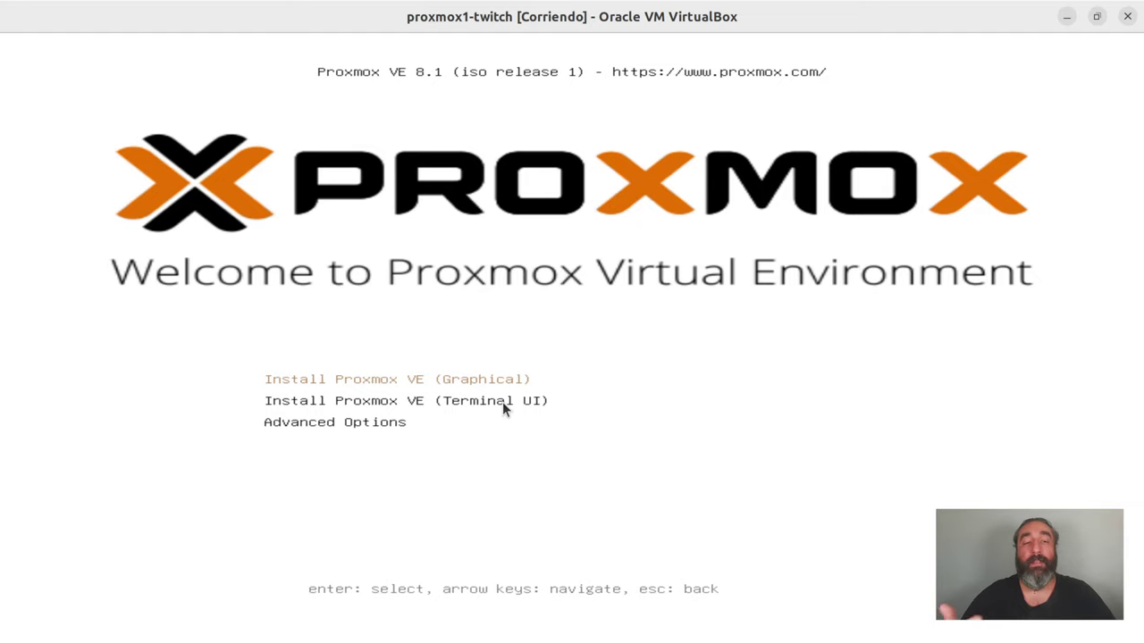
key("Return")
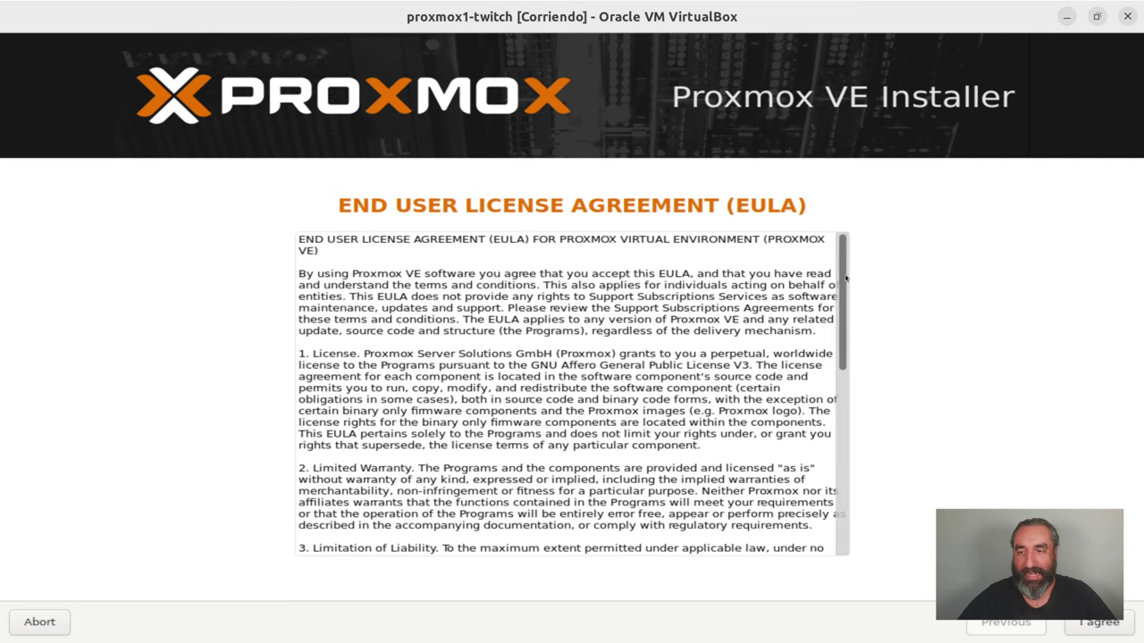
left_click_drag(853, 285, 839, 223)
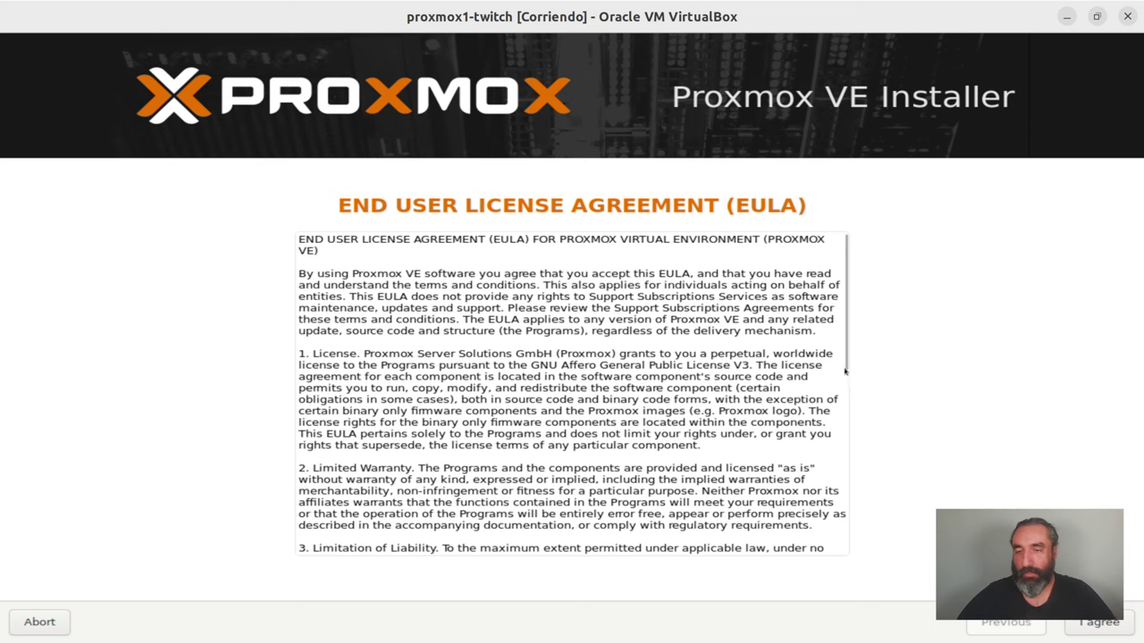
left_click(1106, 627)
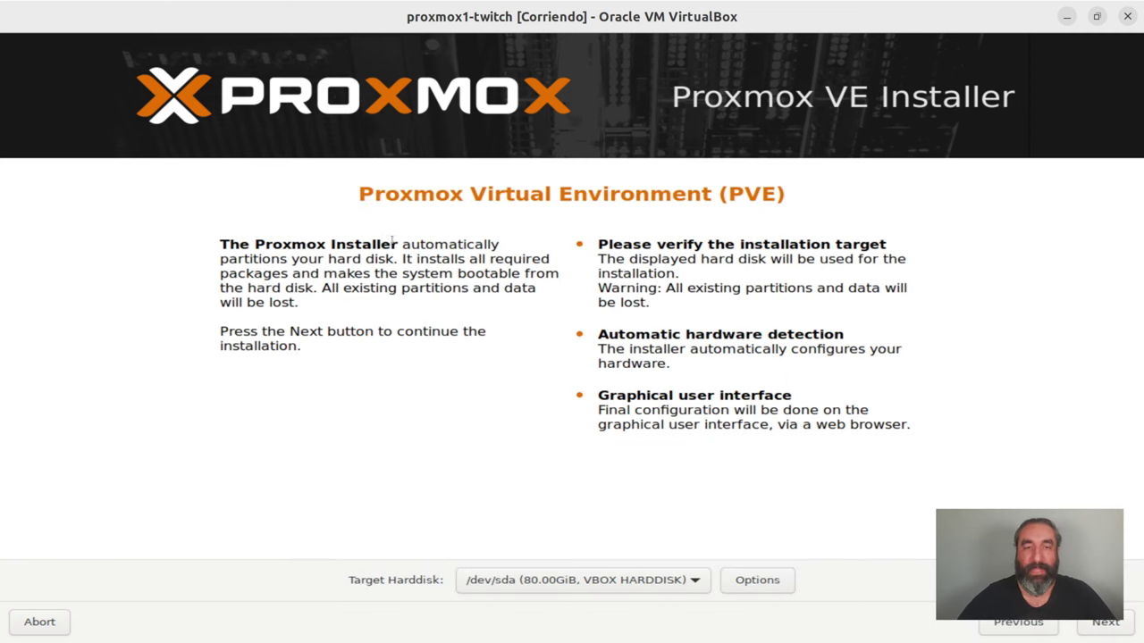
Check the available target hard disks and open the filesystem choices in the hard disk options
left_click(637, 586)
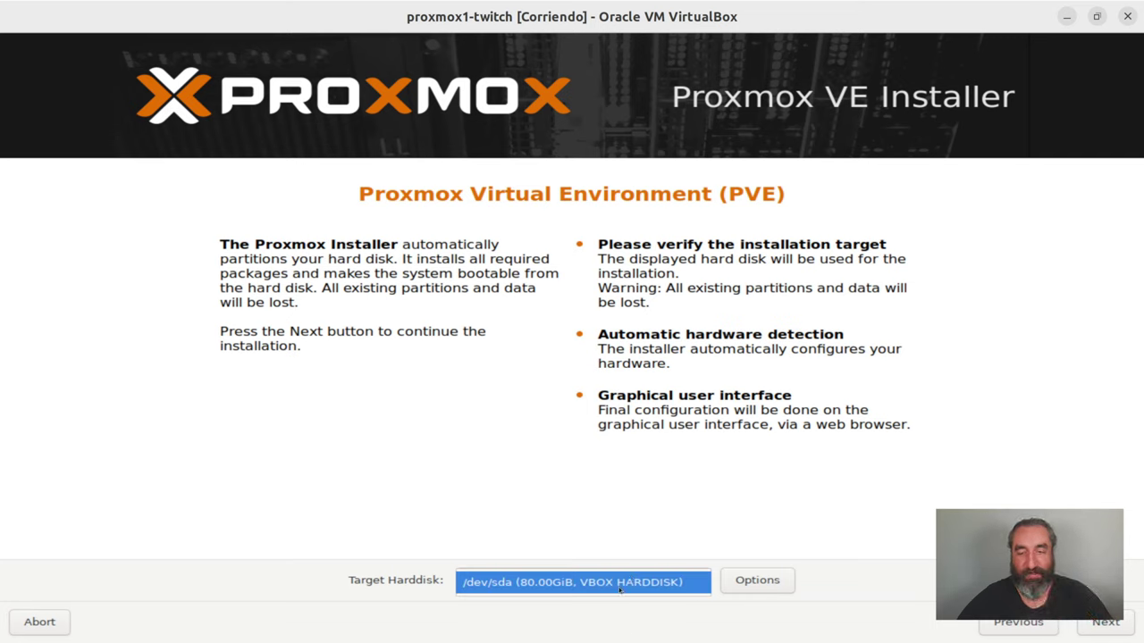
left_click(583, 588)
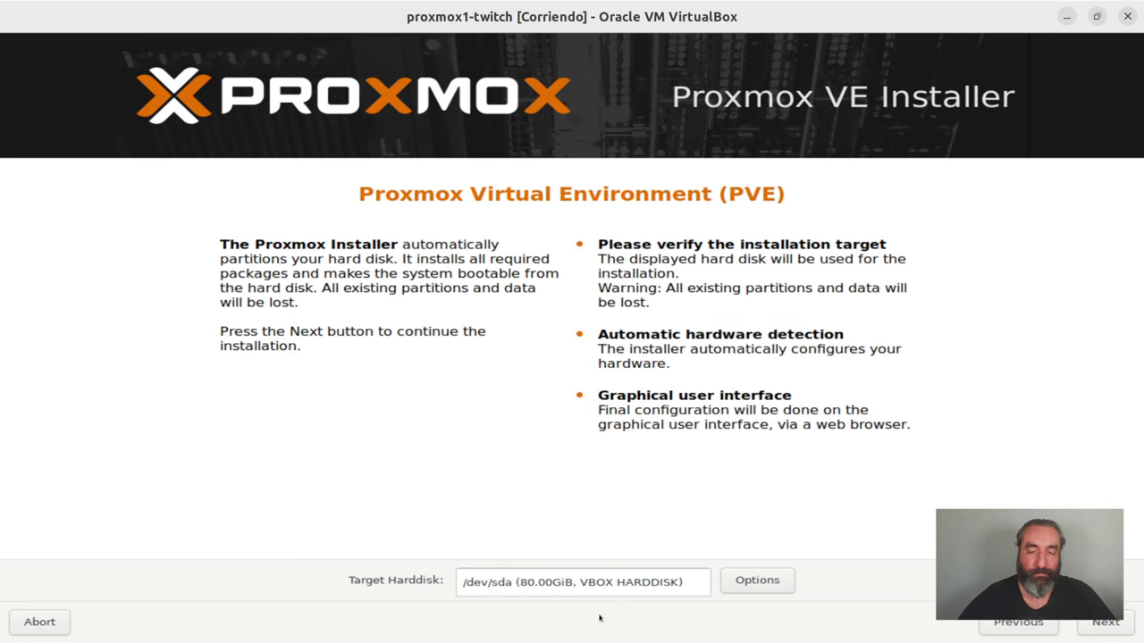
left_click(770, 582)
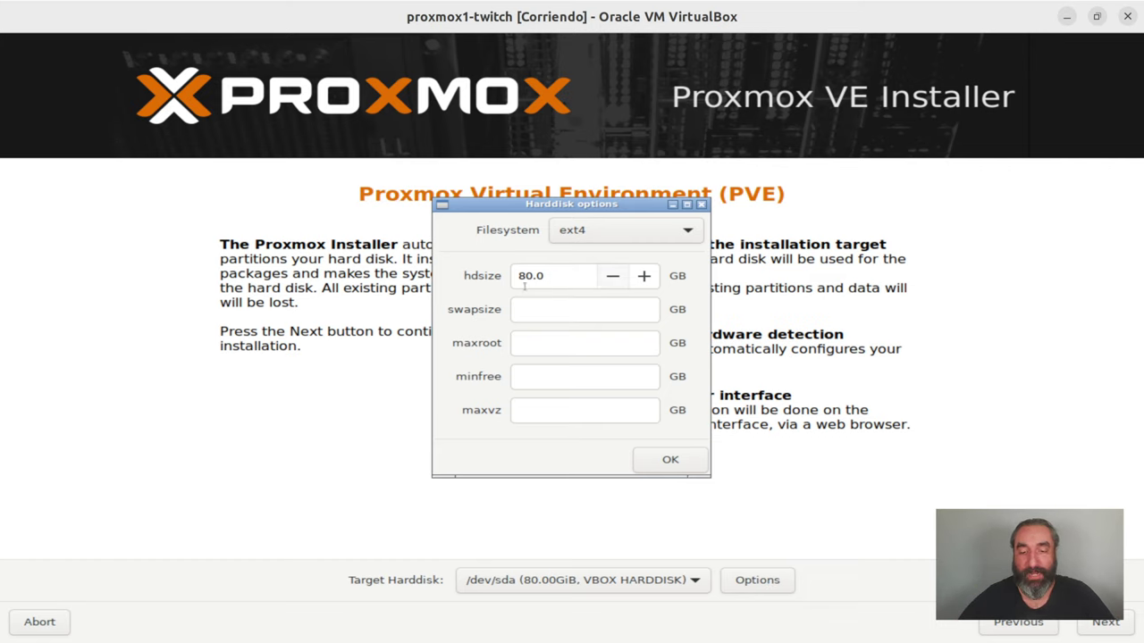
left_click(657, 231)
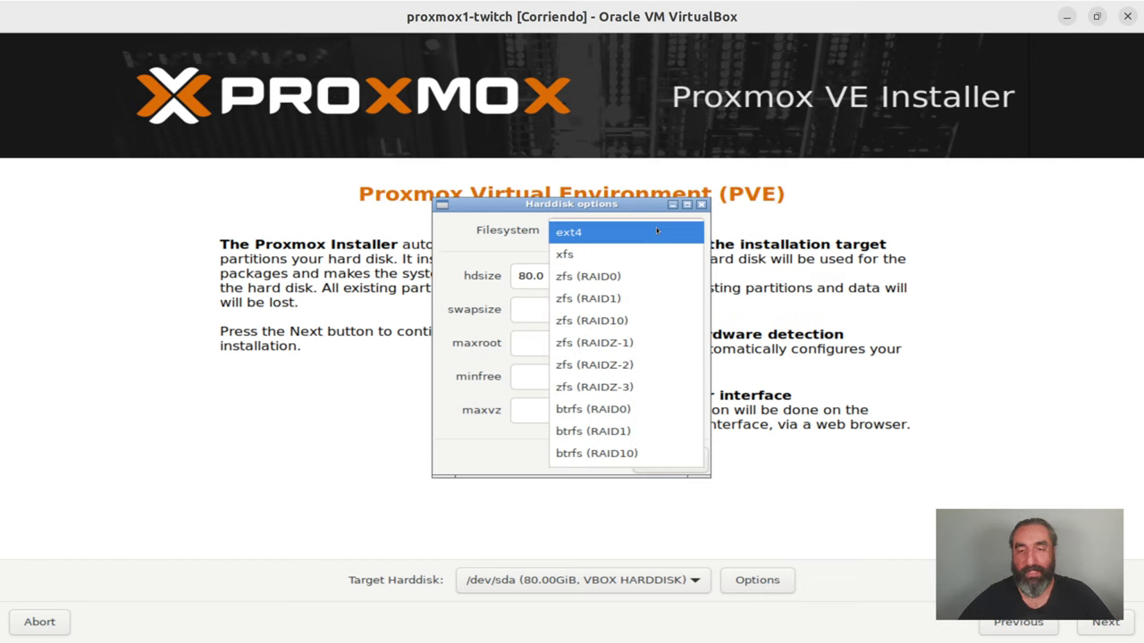